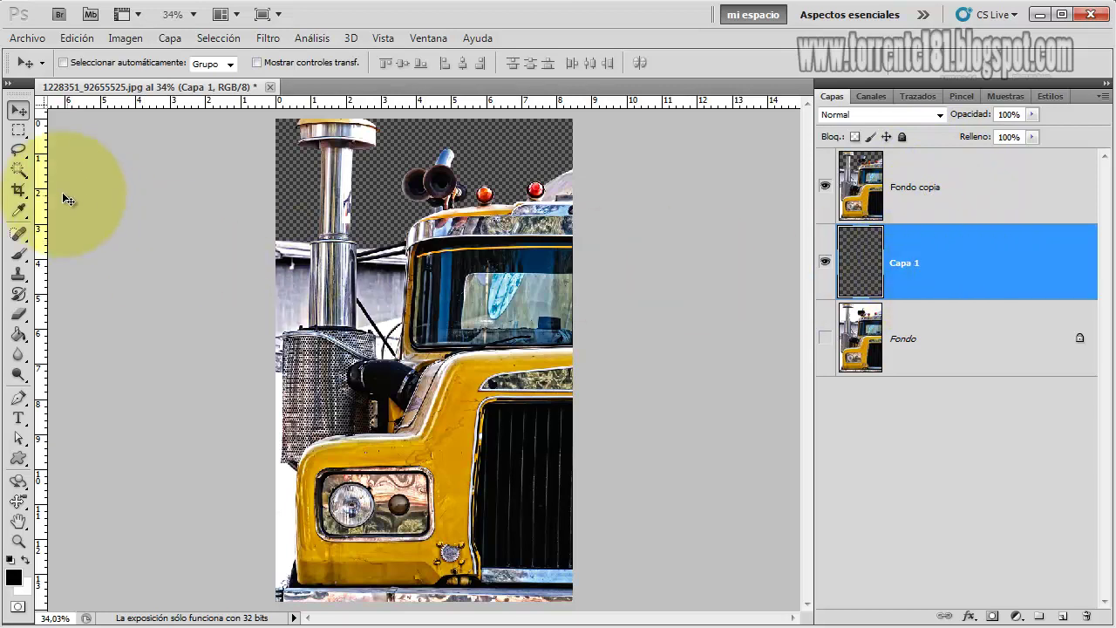
- Fill the empty Capa 1 layer behind the truck with black
click(17, 333)
click(341, 243)
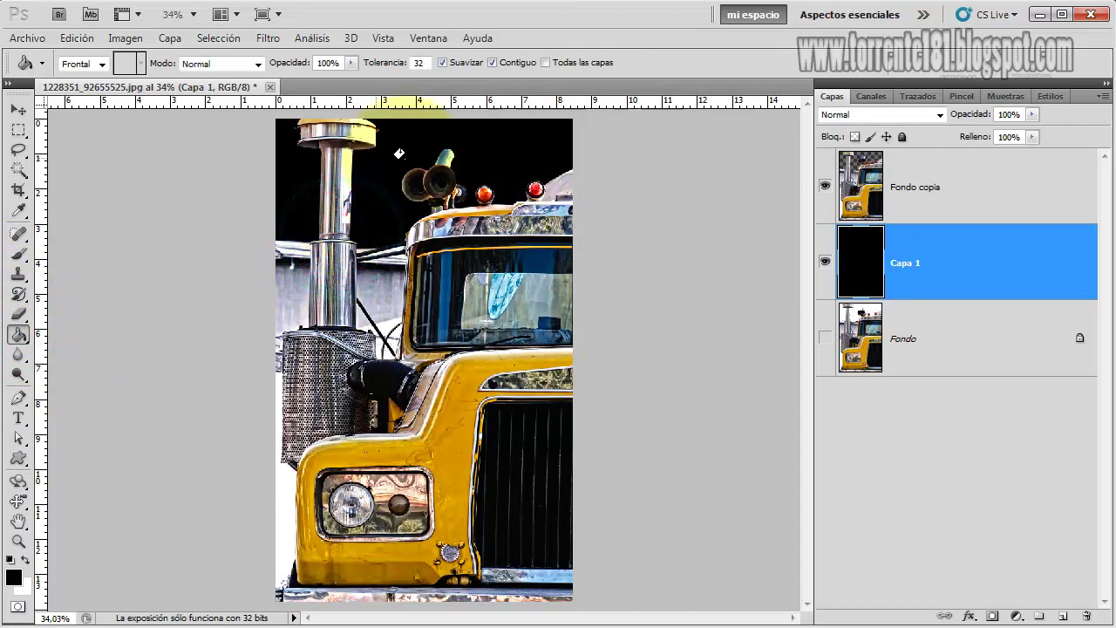
click(17, 111)
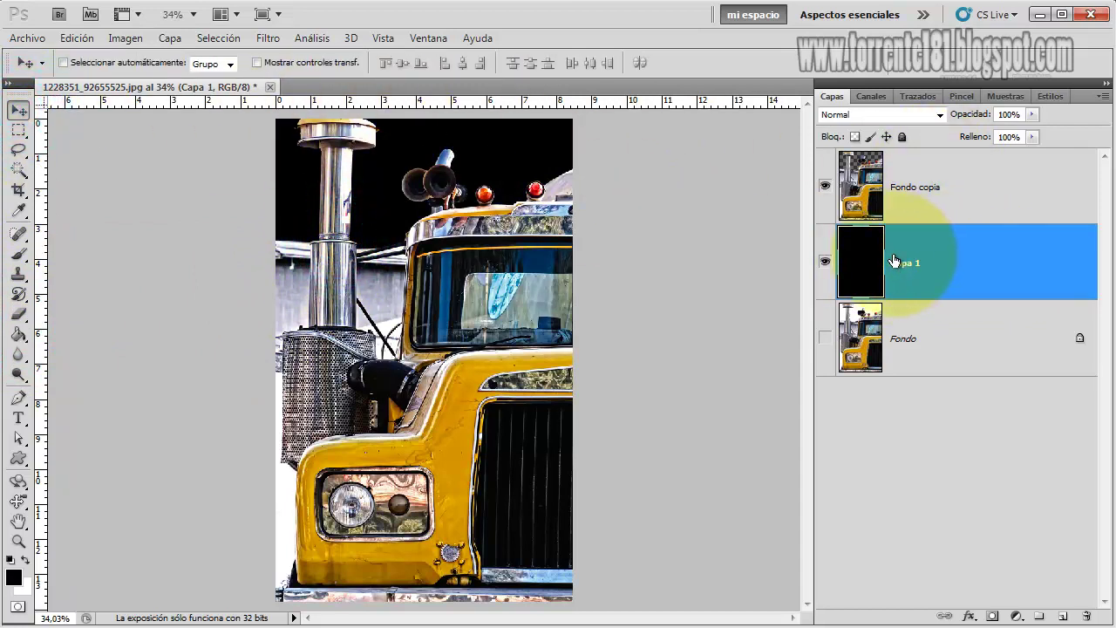
- Add a gradient overlay layer style to the black Capa 1 layer
double_click(1020, 265)
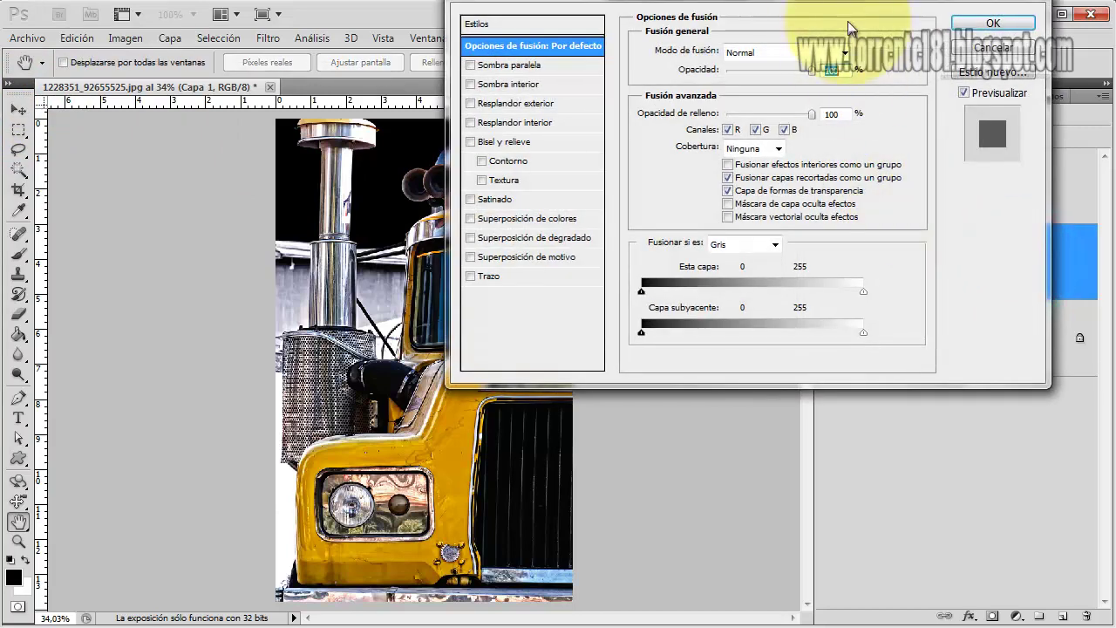
drag(755, 9, 777, 152)
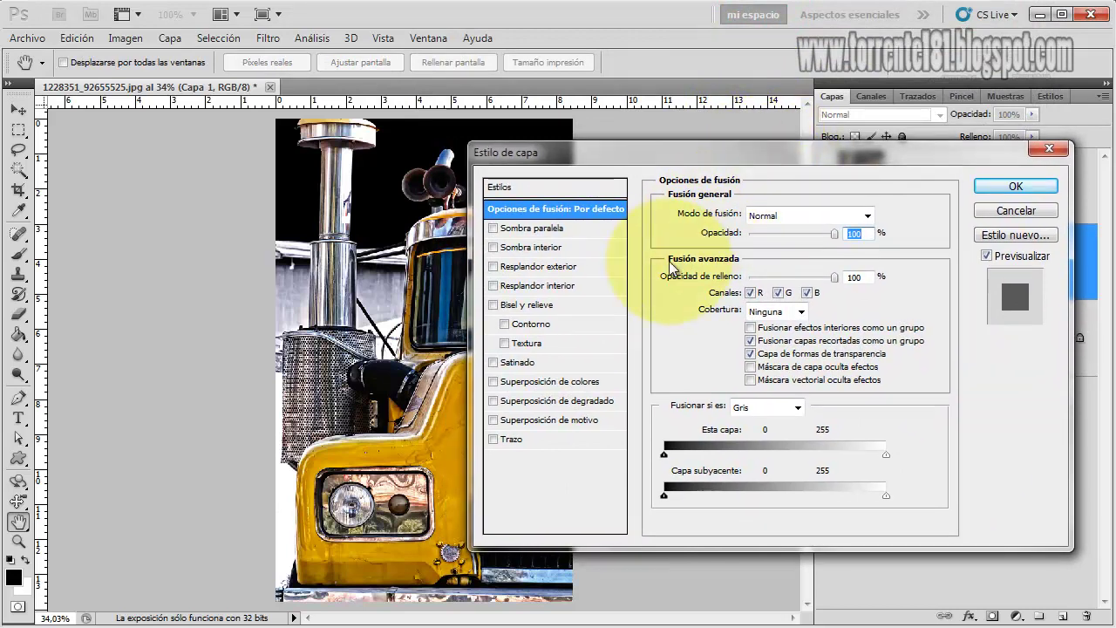
click(581, 403)
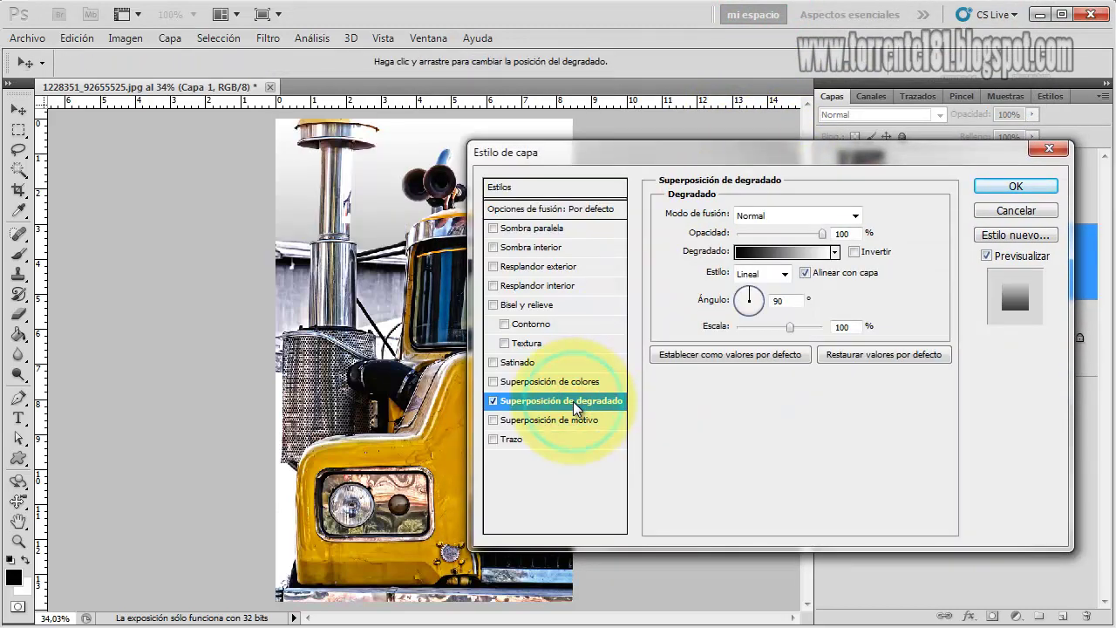
- Edit the overlay's gradient and set its starting colour stop to a very dark navy blue, #02062d
click(777, 252)
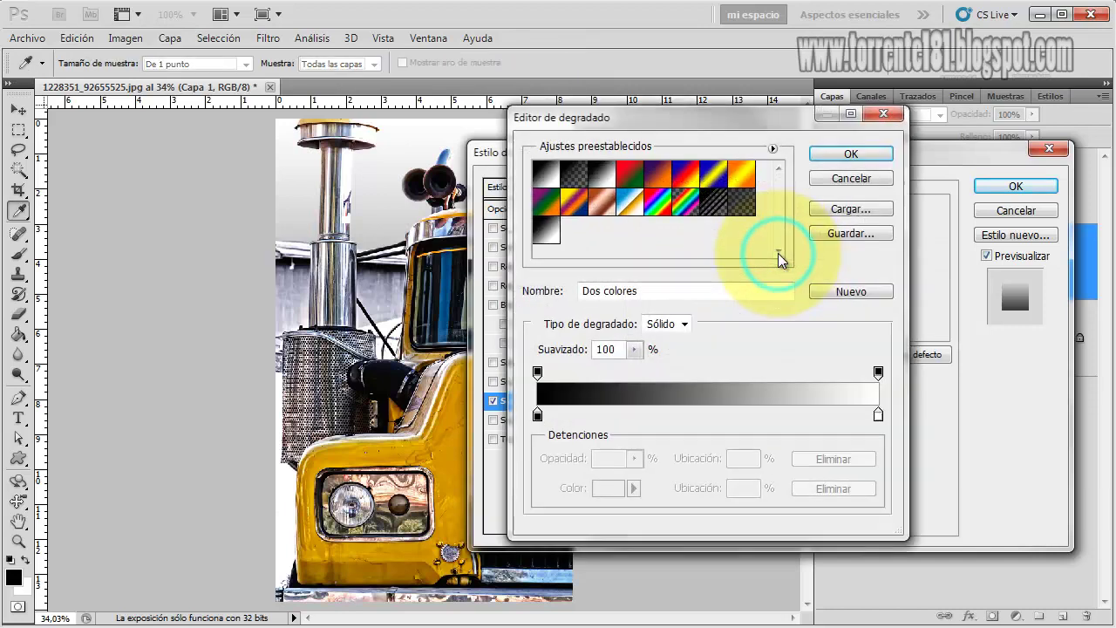
click(537, 415)
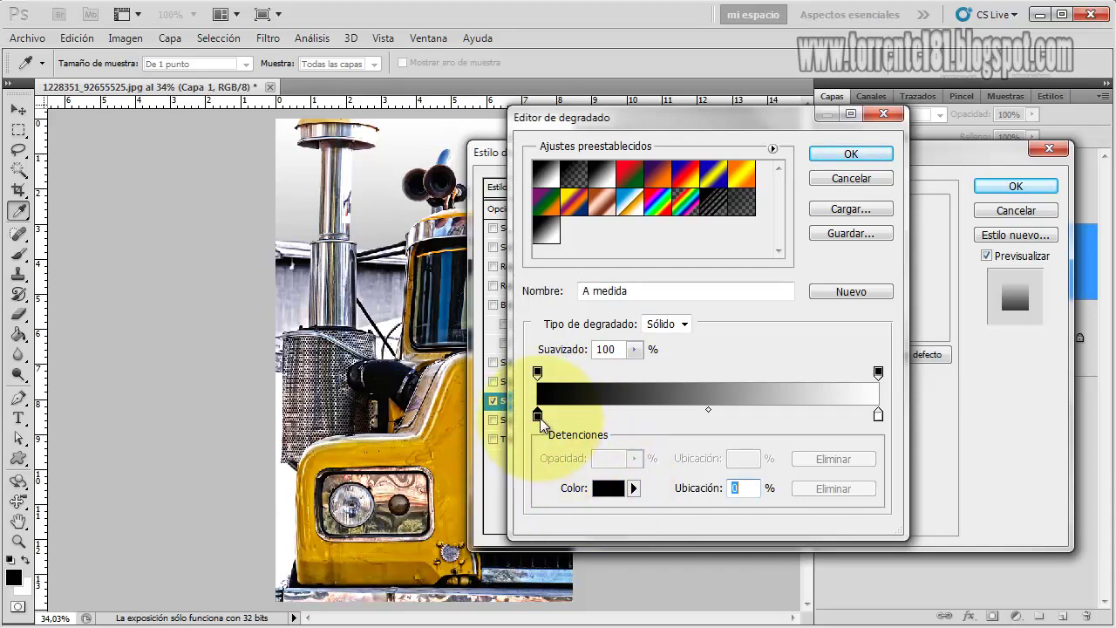
click(608, 487)
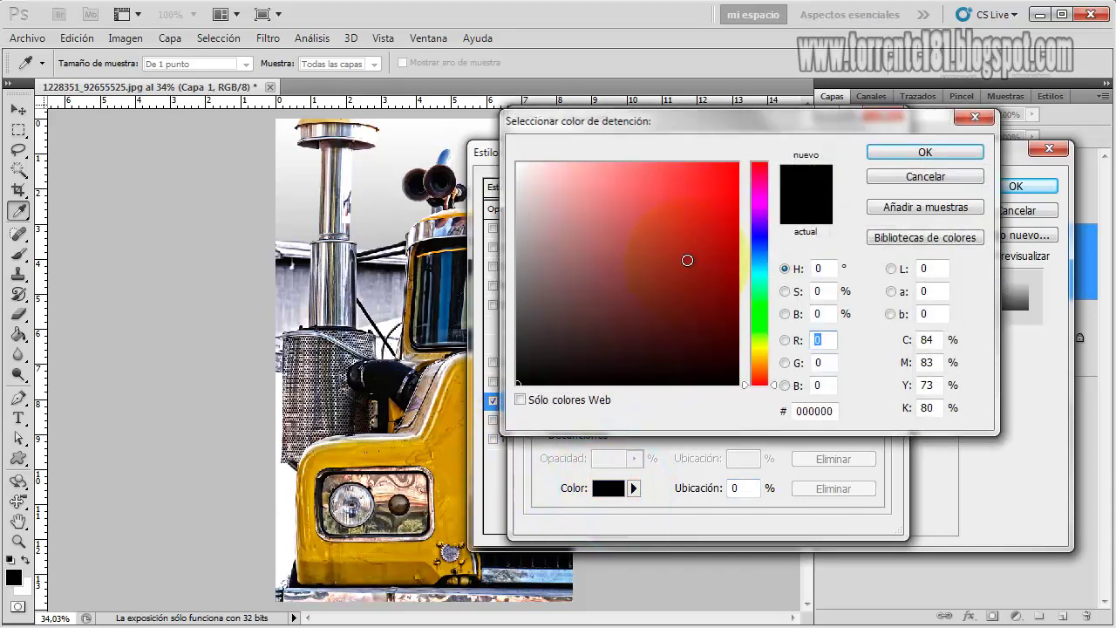
click(756, 240)
drag(720, 256, 726, 358)
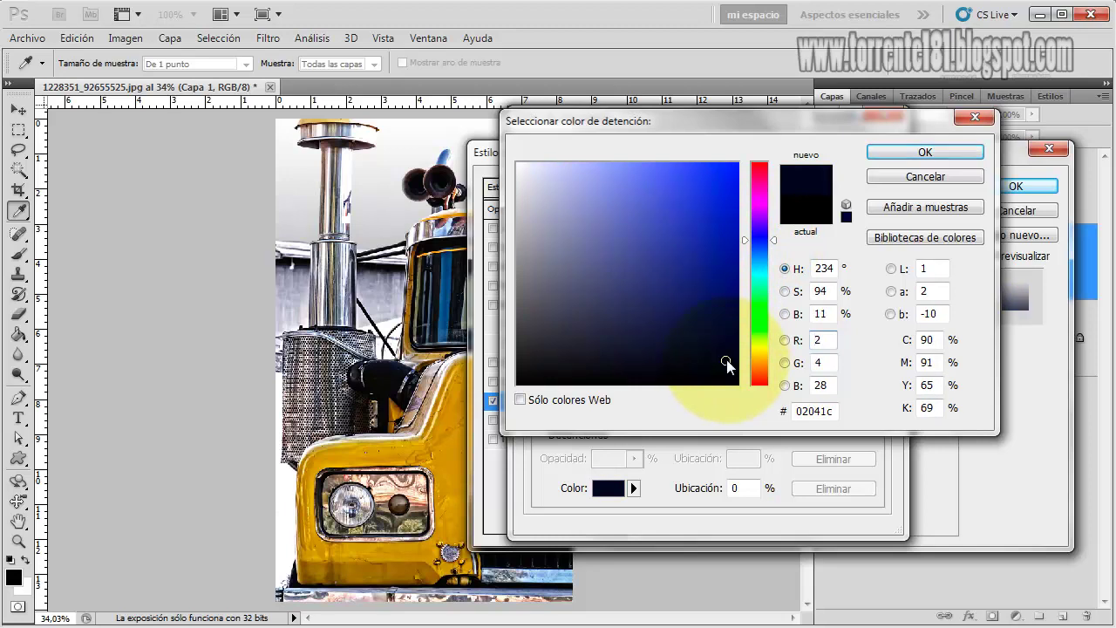
click(911, 153)
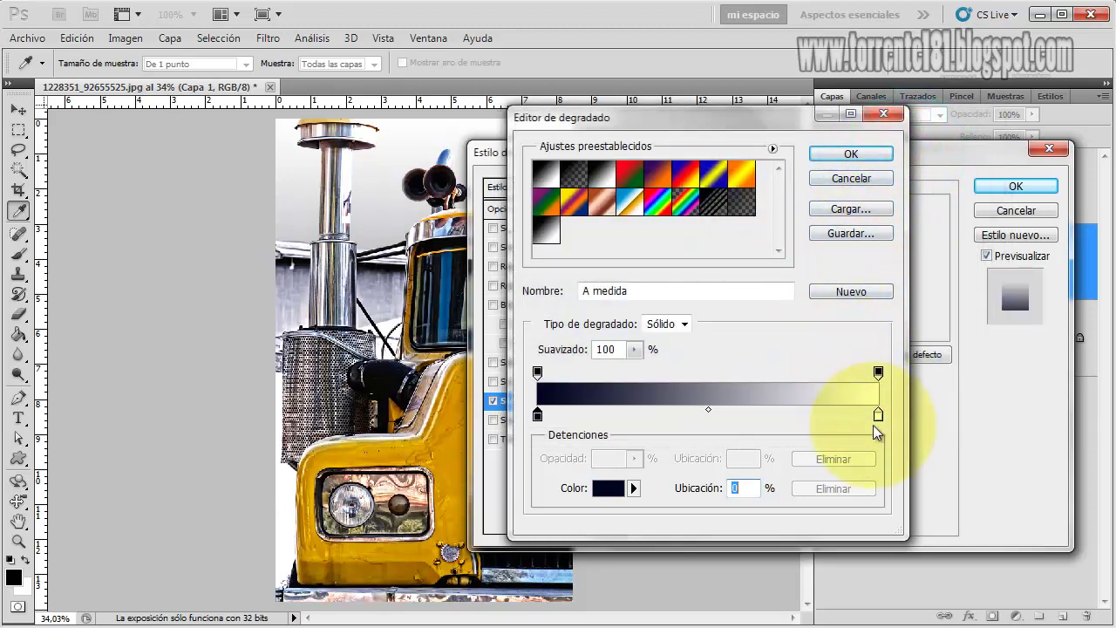
- Set the gradient's end colour stop to black and accept the edited gradient
double_click(878, 415)
drag(684, 349, 735, 384)
click(898, 153)
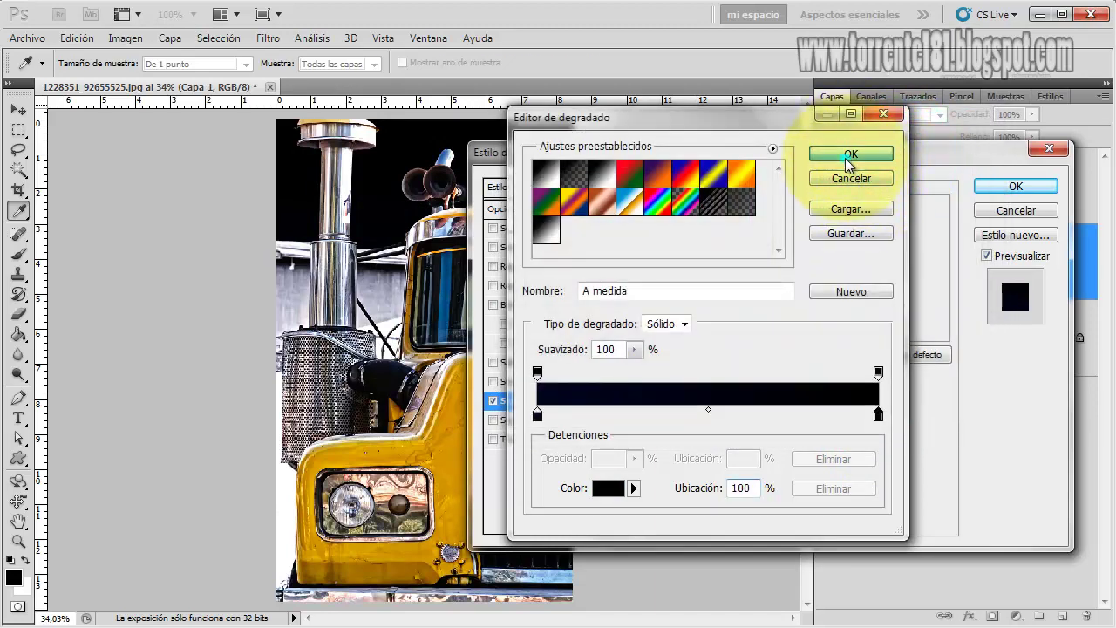
click(847, 155)
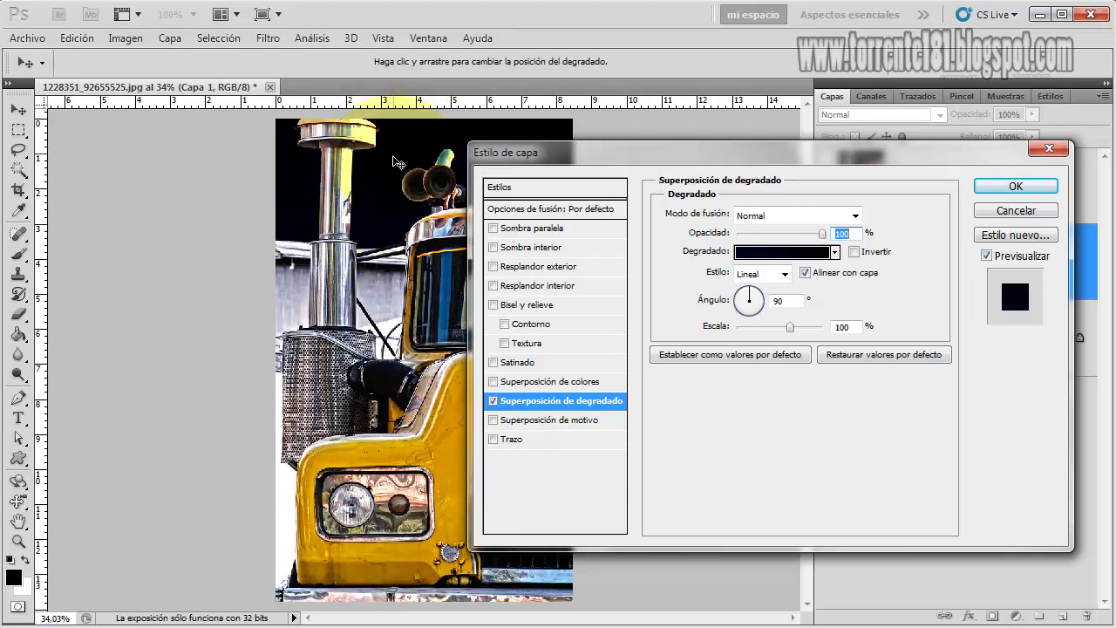
- Change the gradient's starting colour stop to a slightly brighter navy blue and apply the layer style
click(793, 252)
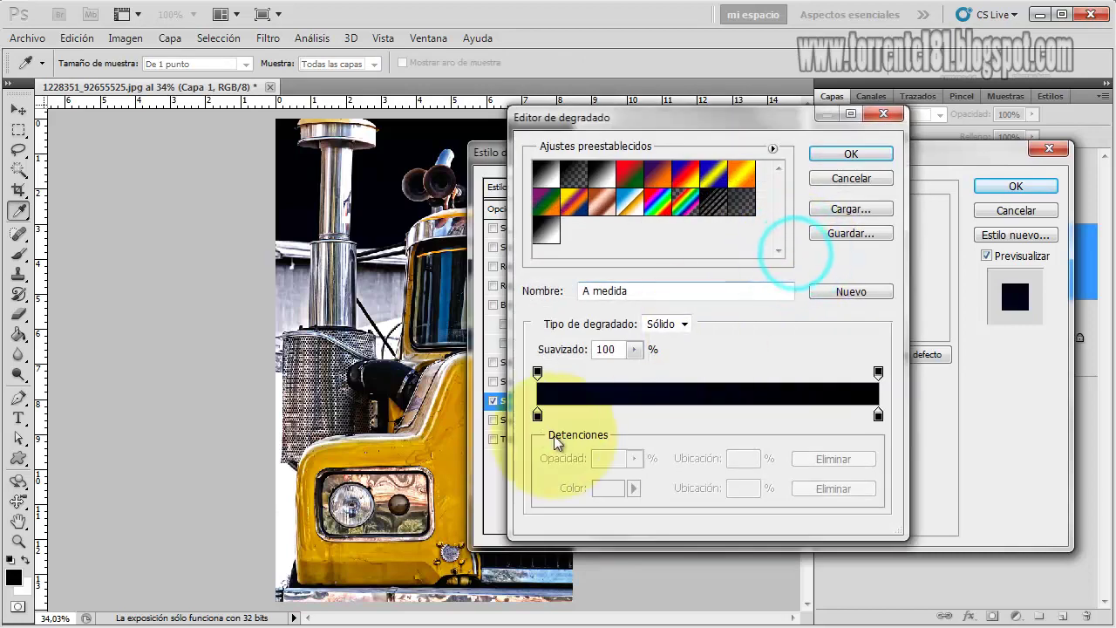
click(537, 416)
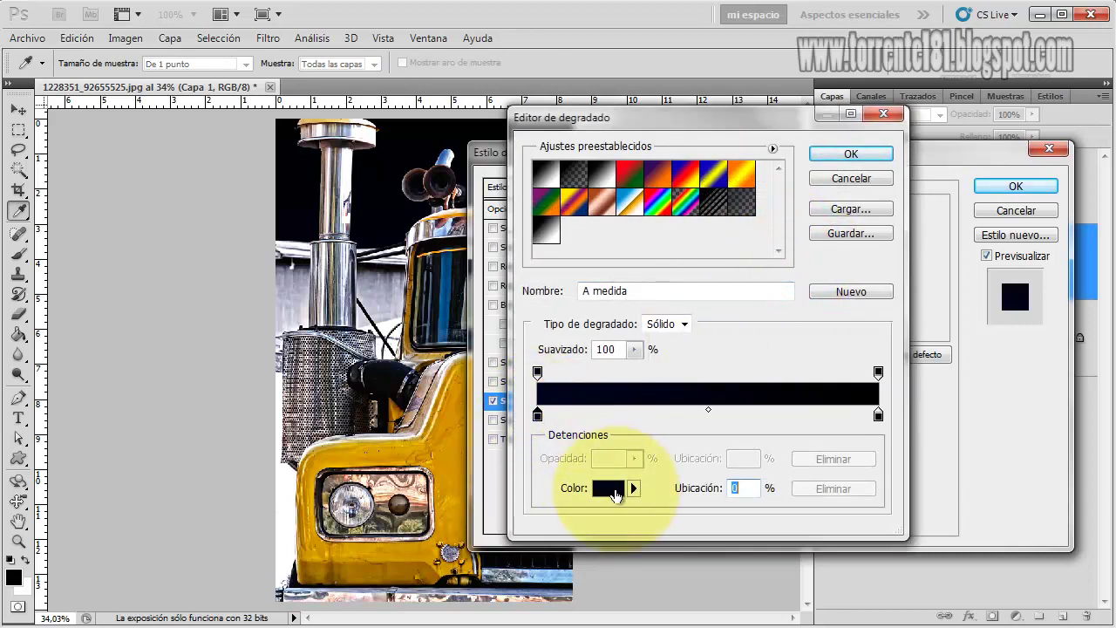
click(607, 487)
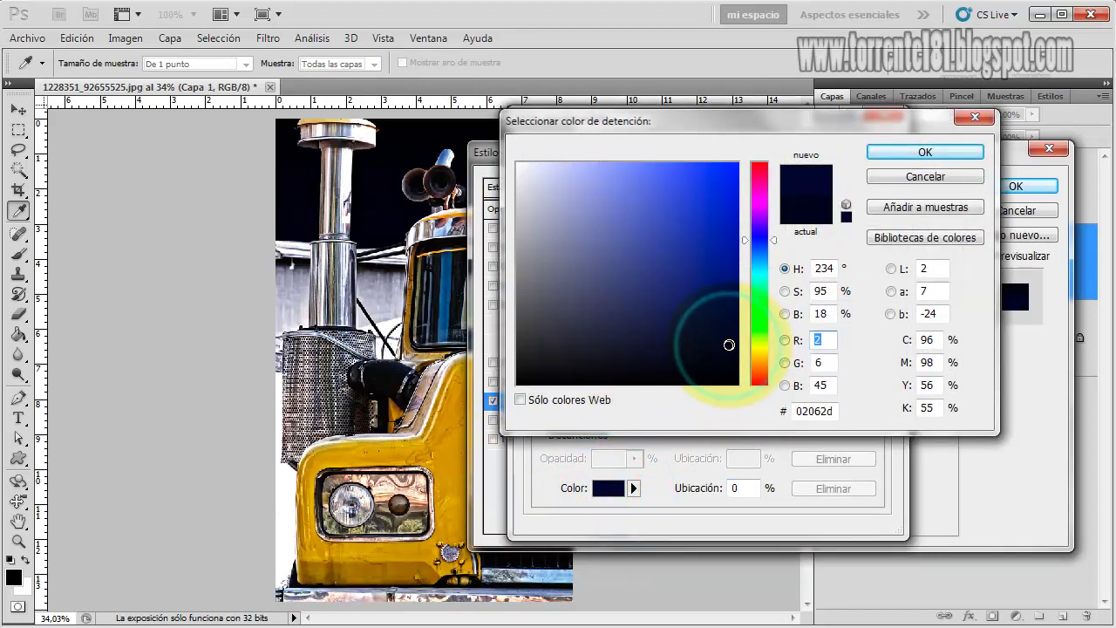
click(729, 332)
click(890, 151)
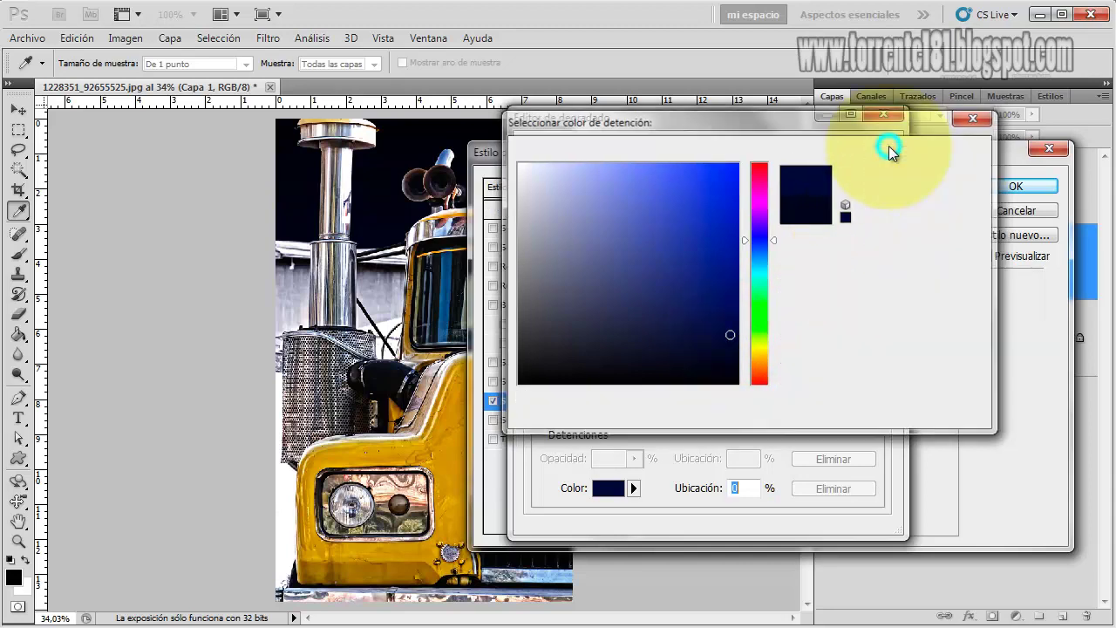
click(850, 155)
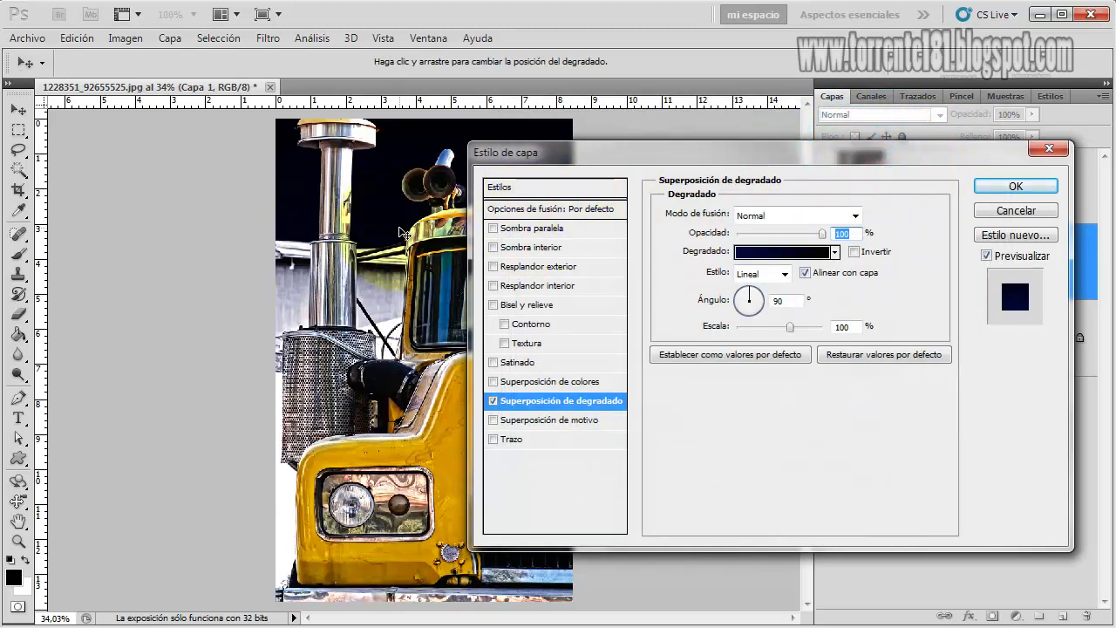
click(1015, 186)
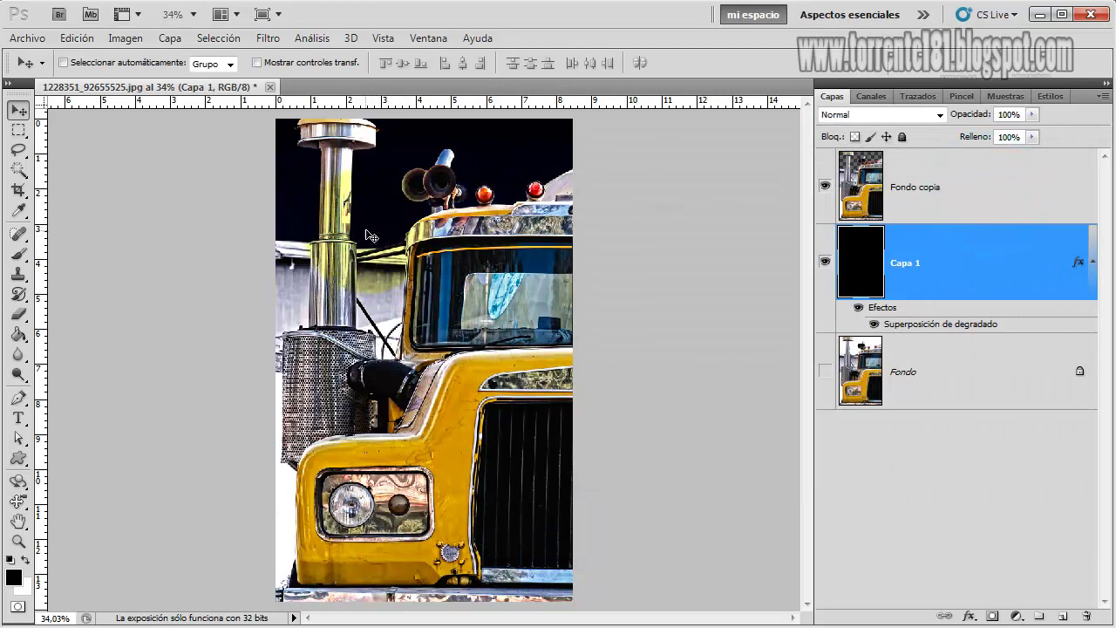
- Darken the Fondo copia layer with a Brightness/Contrast adjustment, using brightness -150 and contrast about 64
click(940, 184)
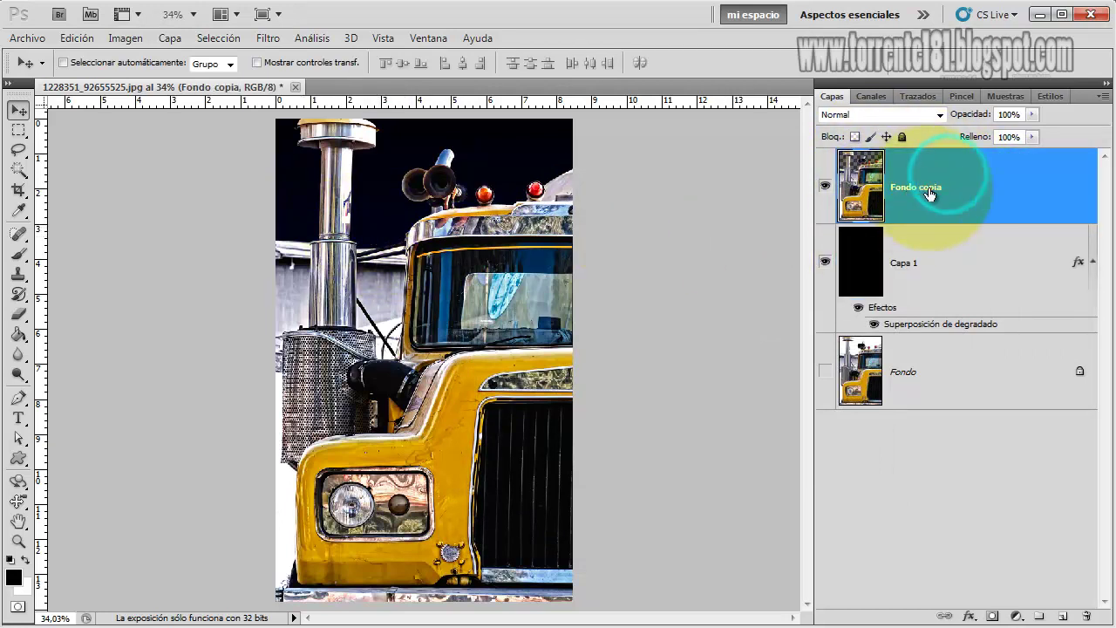
click(122, 39)
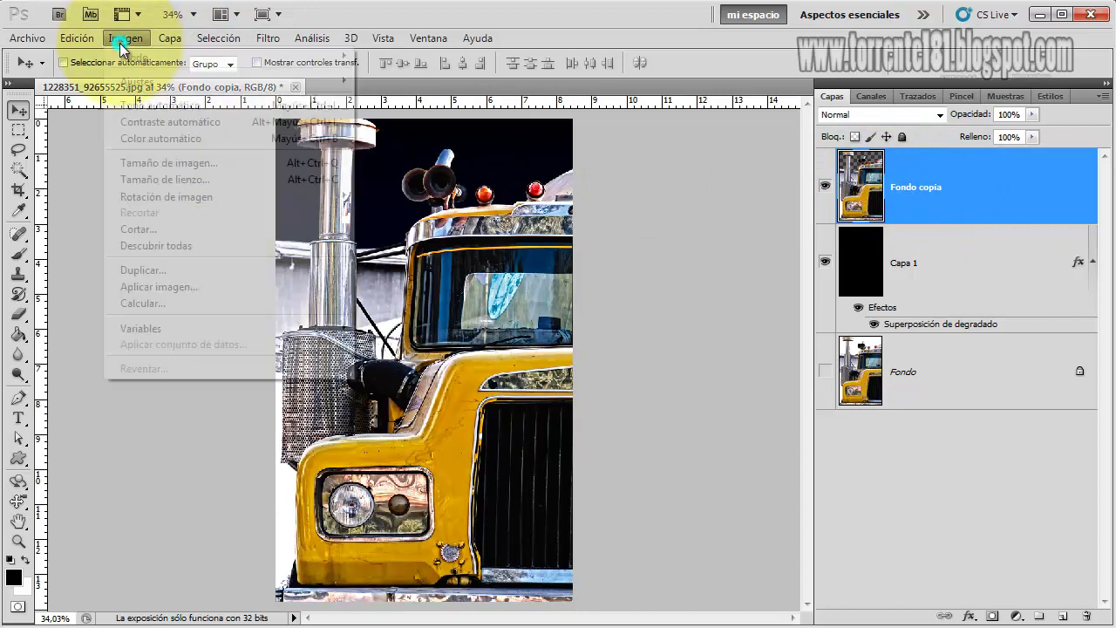
mouse_move(291, 81)
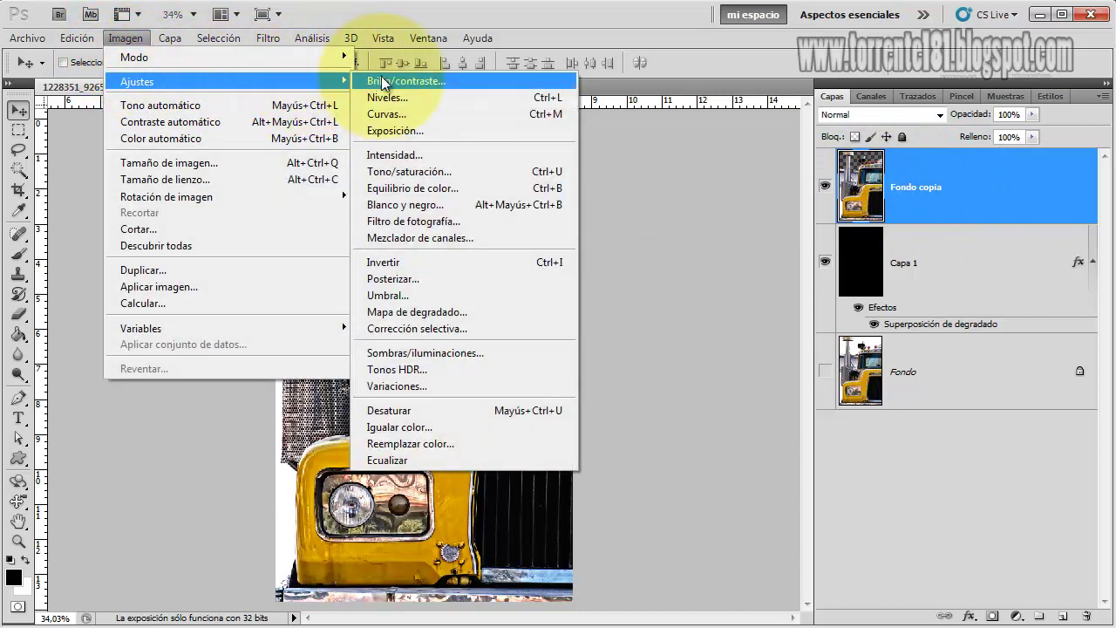
click(384, 82)
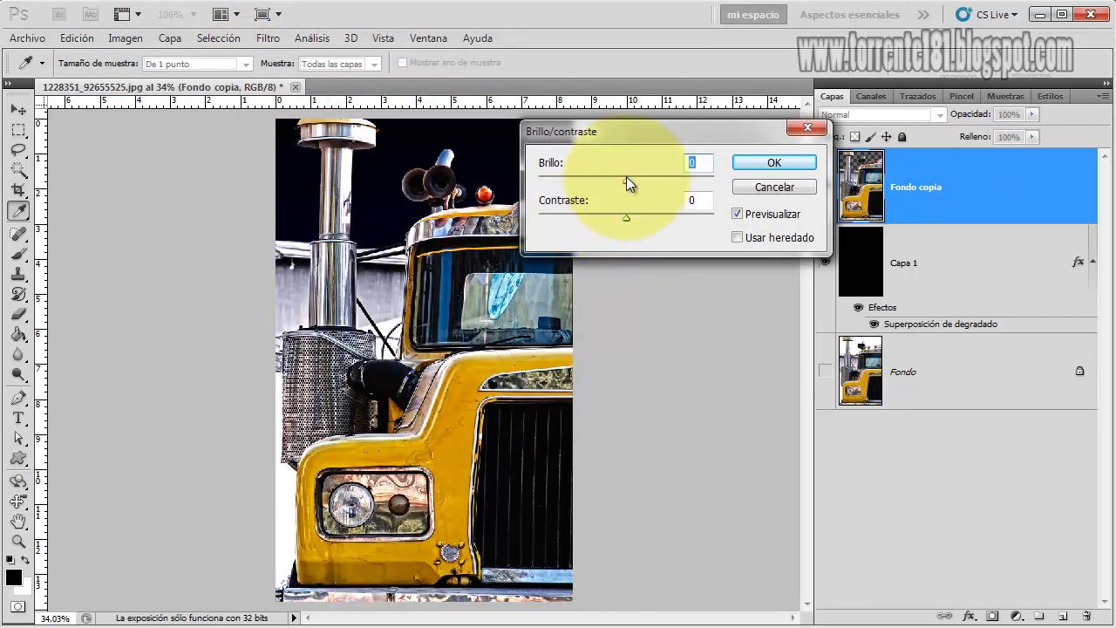
drag(620, 183, 551, 190)
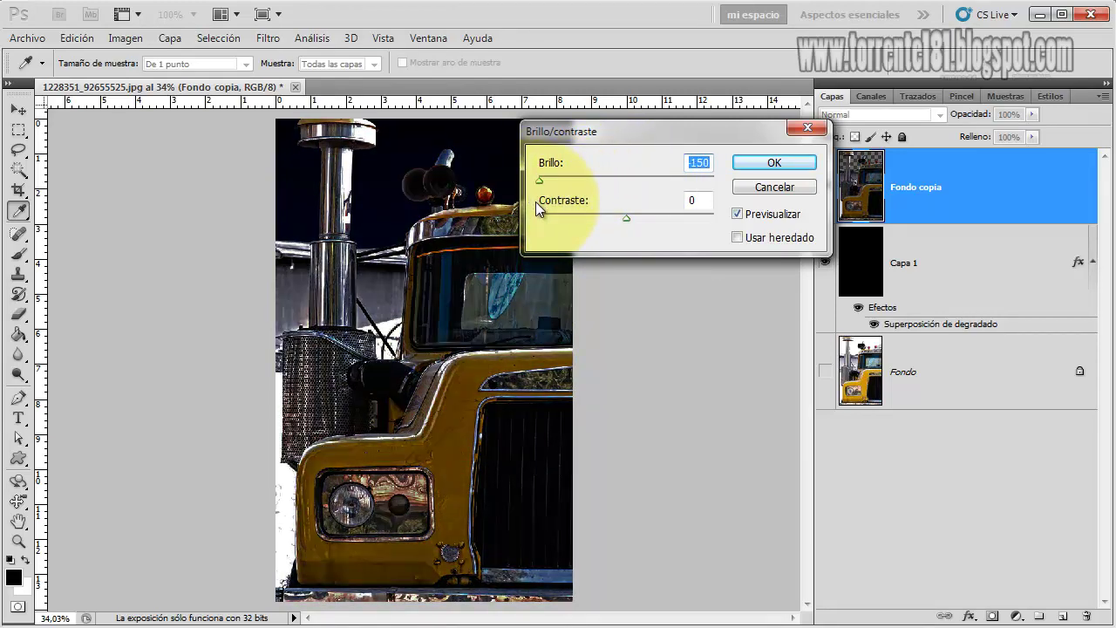
drag(626, 219, 663, 212)
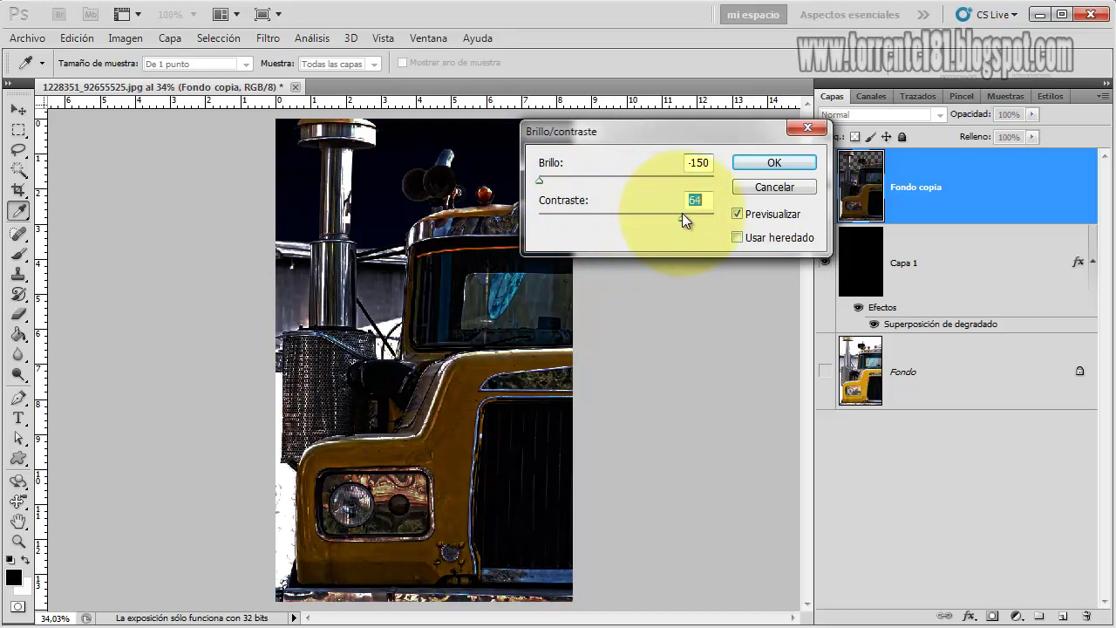
click(774, 162)
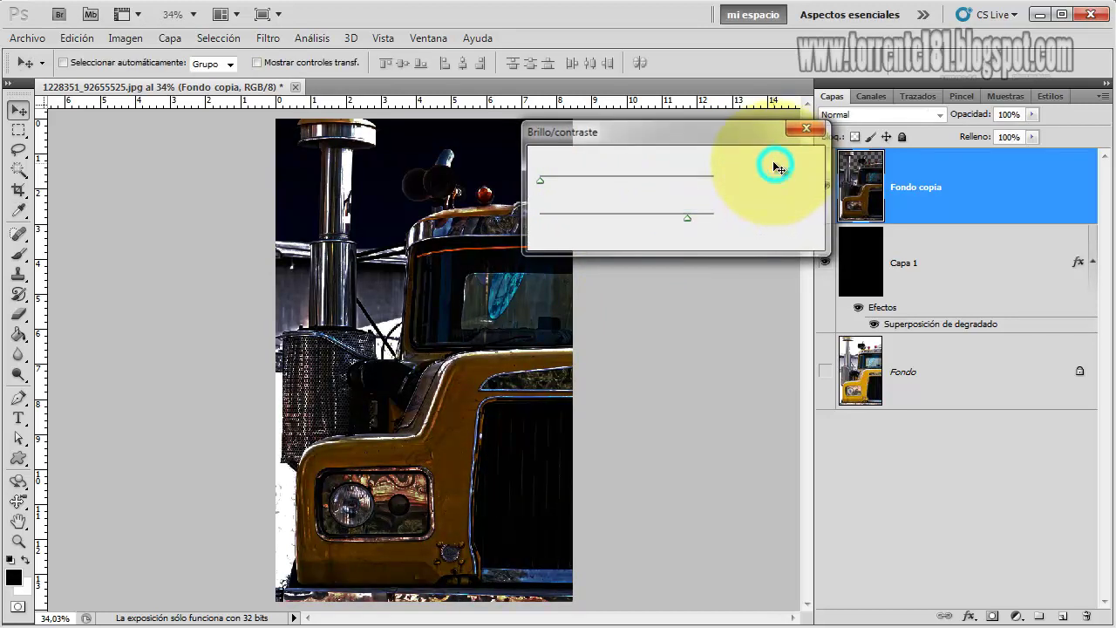
- Apply an Exposure adjustment to the Fondo copia layer with exposure -0.95 and gamma correction 1.03
click(125, 37)
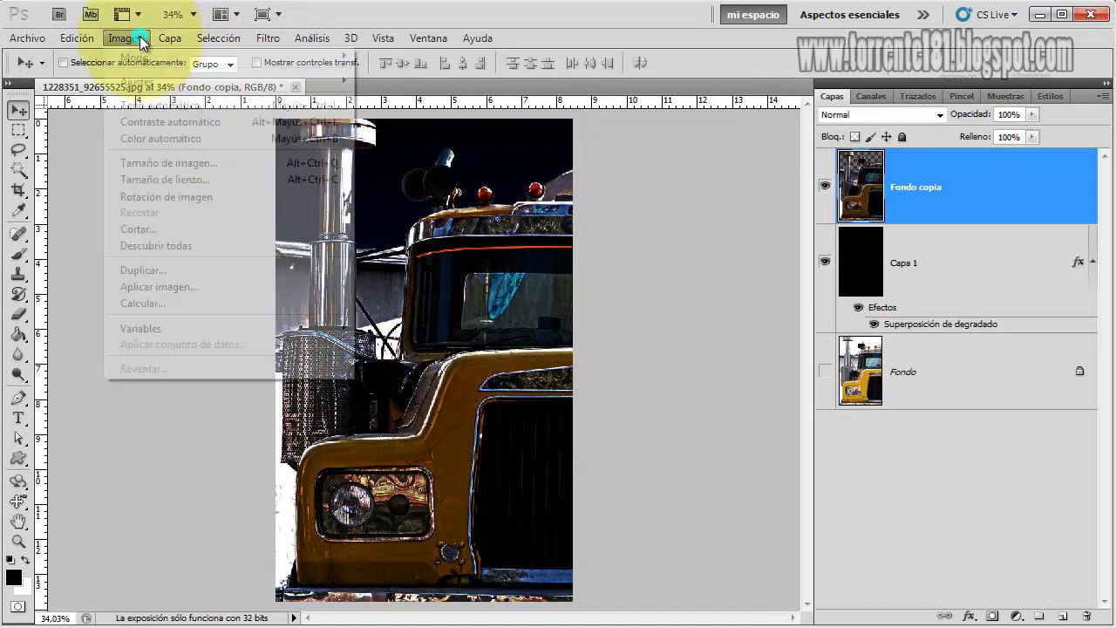
mouse_move(175, 80)
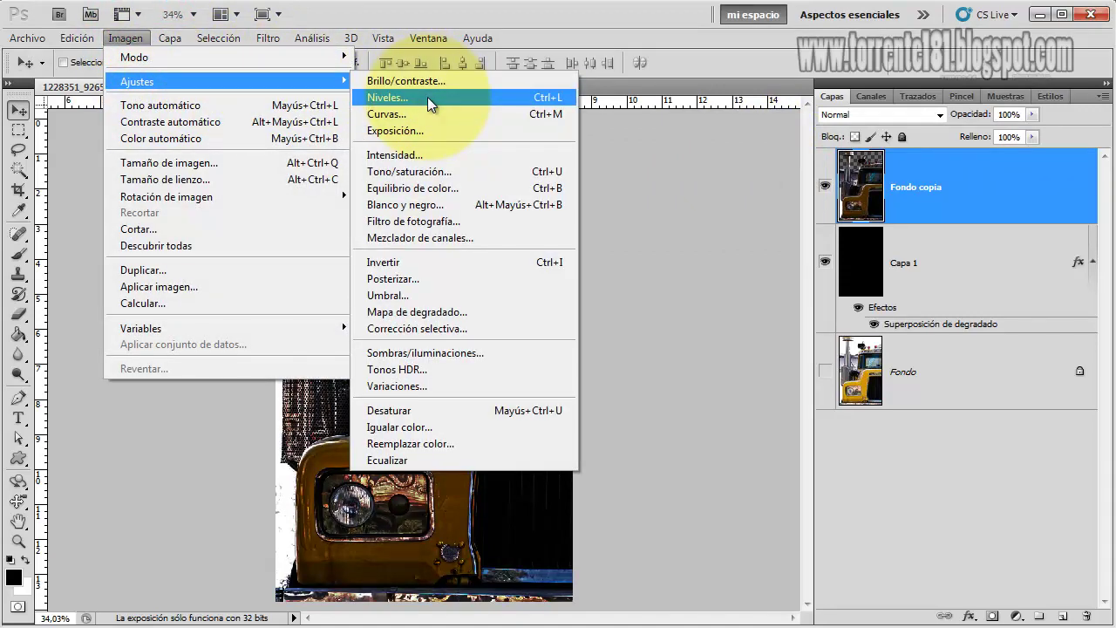
click(421, 130)
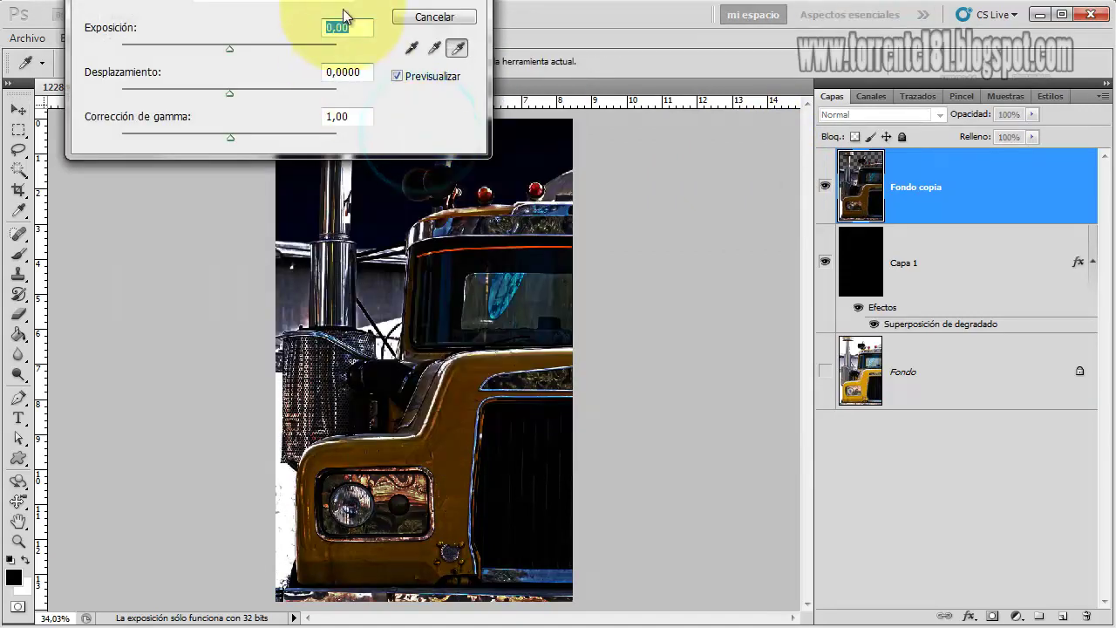
drag(310, 7, 832, 118)
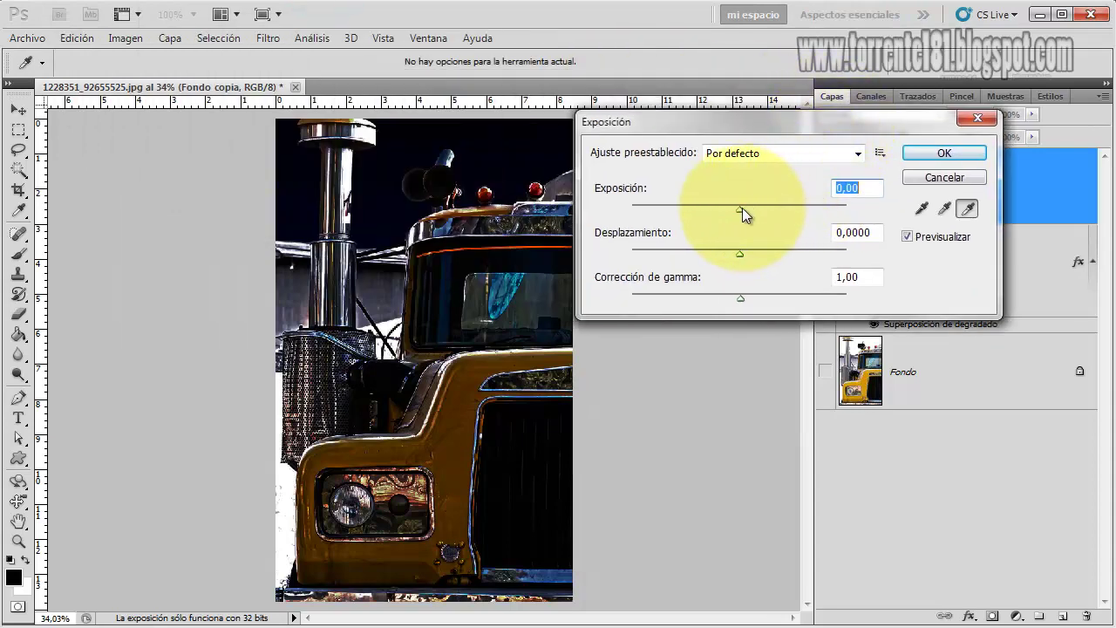
drag(738, 209, 723, 212)
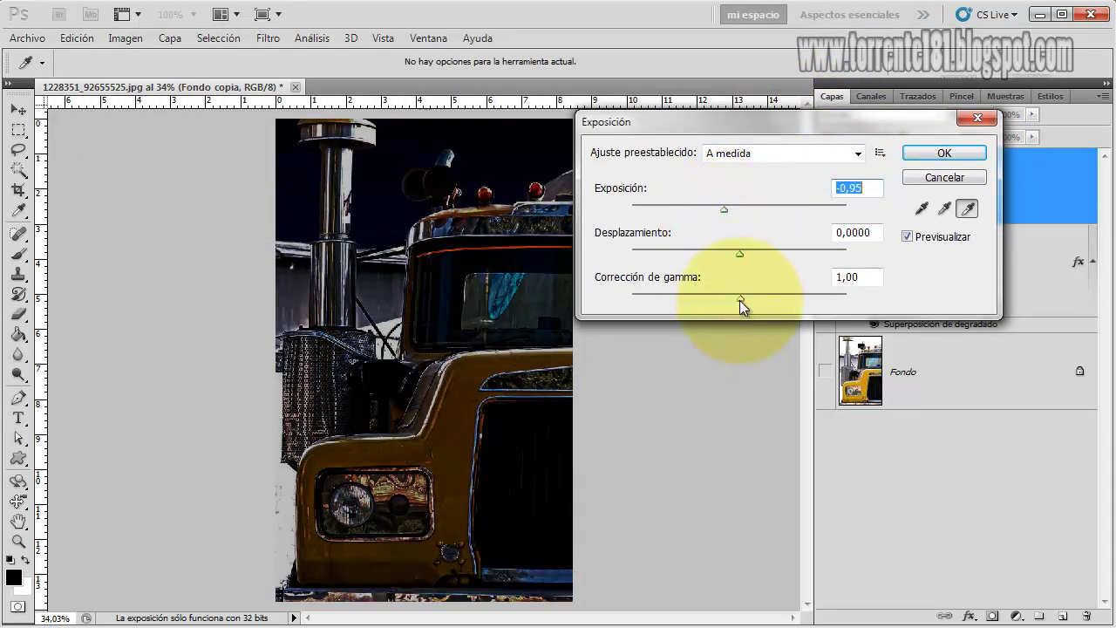
drag(739, 299, 737, 296)
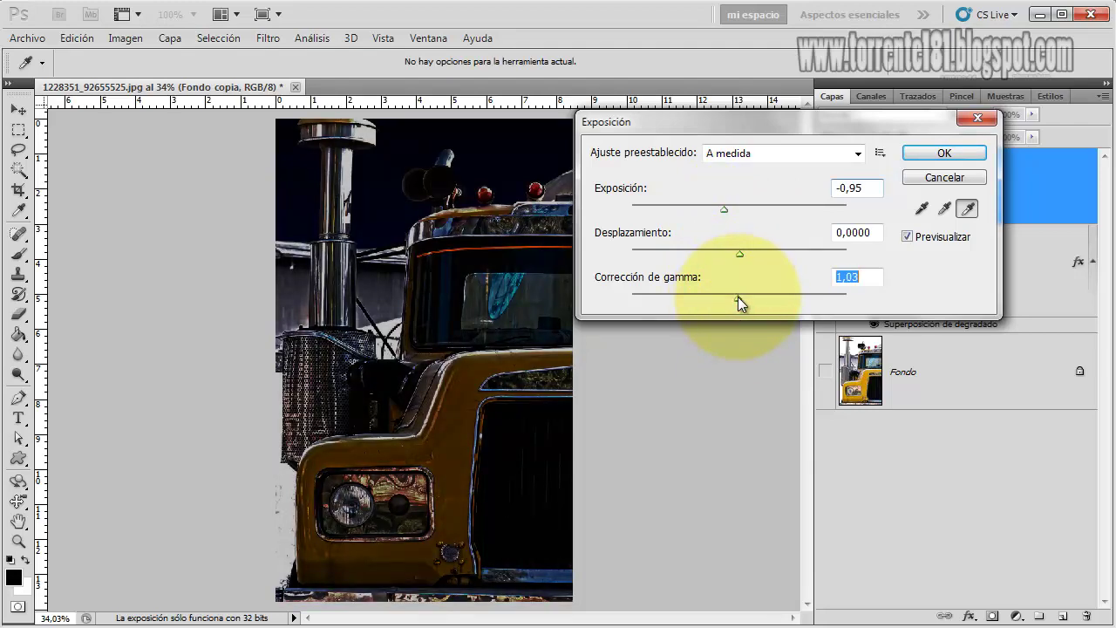
click(944, 154)
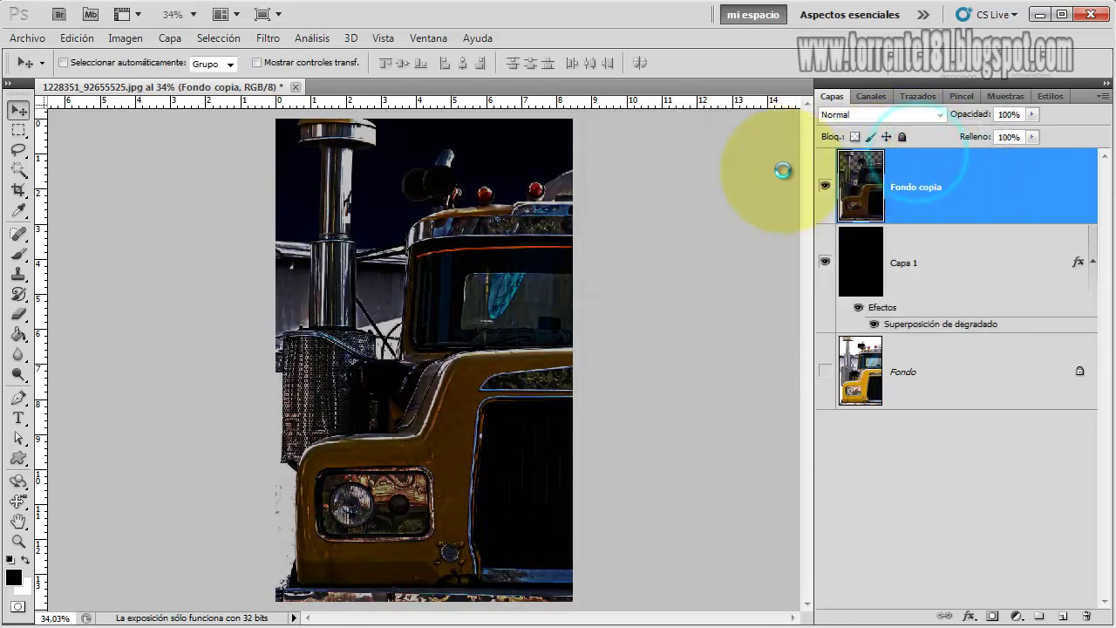
- Apply a Photo Filter to the Fondo copia layer using Filtro frío (80) at 31% density
click(125, 38)
mouse_move(148, 80)
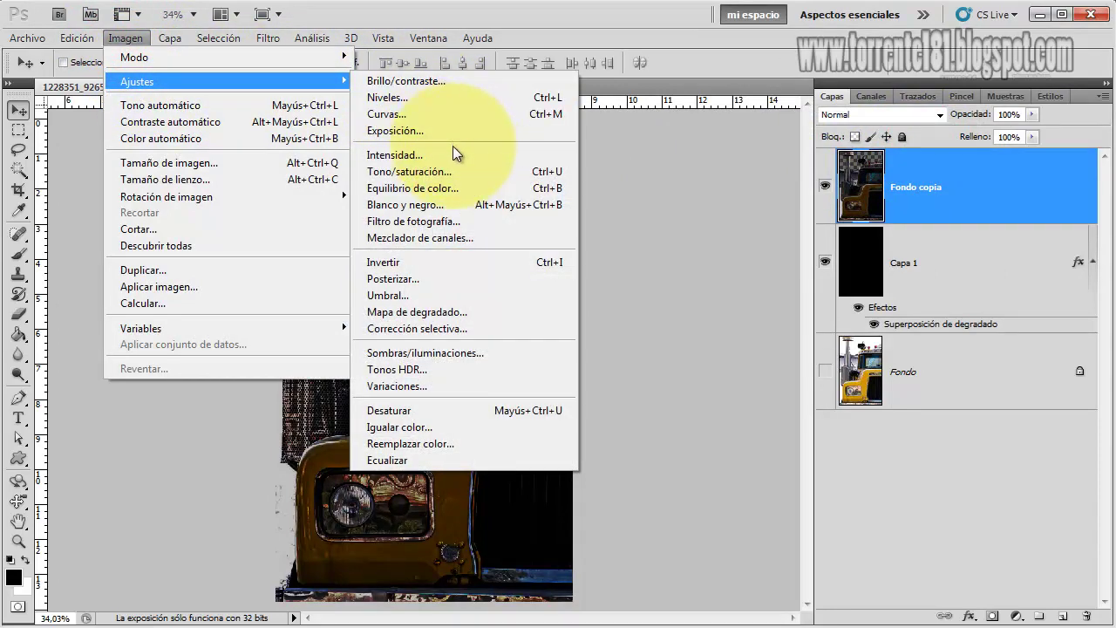
click(425, 222)
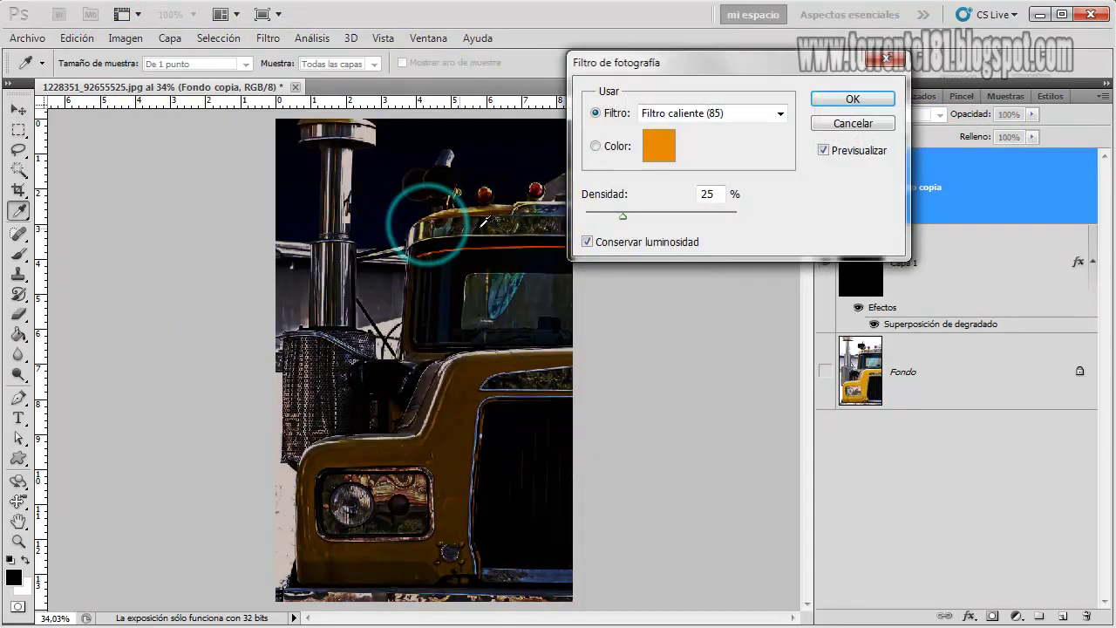
click(779, 113)
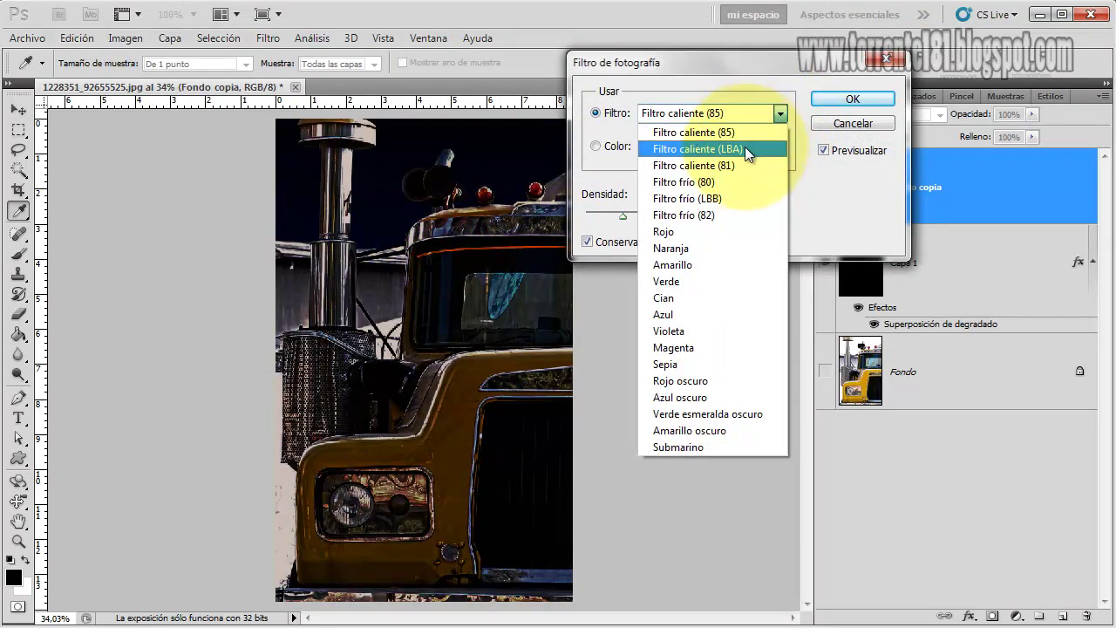
click(724, 181)
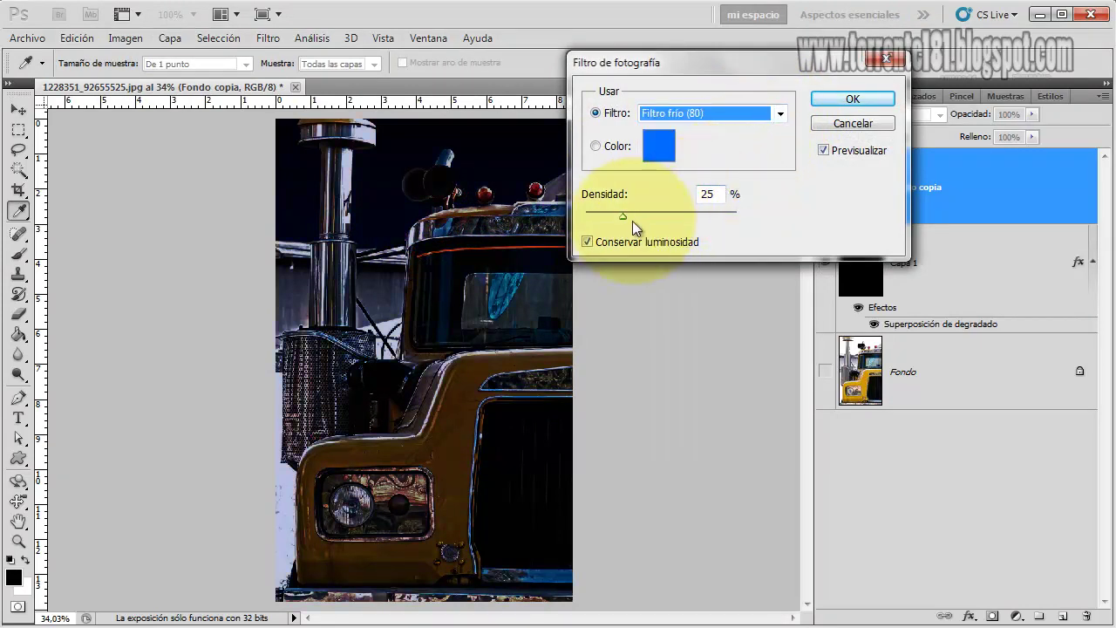
mouse_move(625, 218)
mouse_down()
mouse_move(659, 218)
mouse_move(631, 217)
mouse_up()
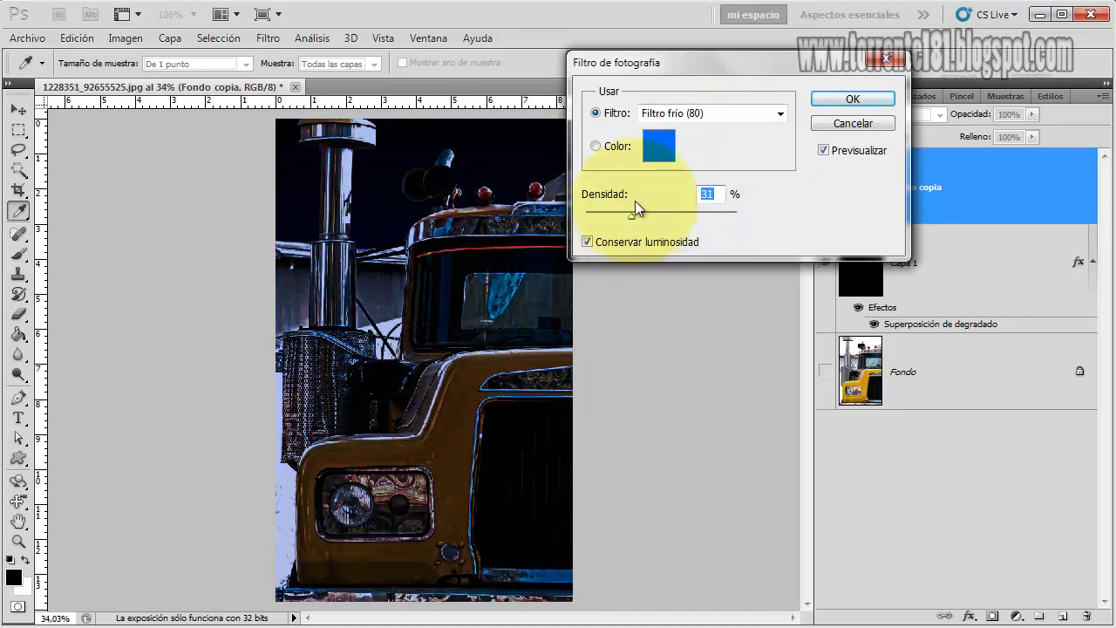
click(835, 100)
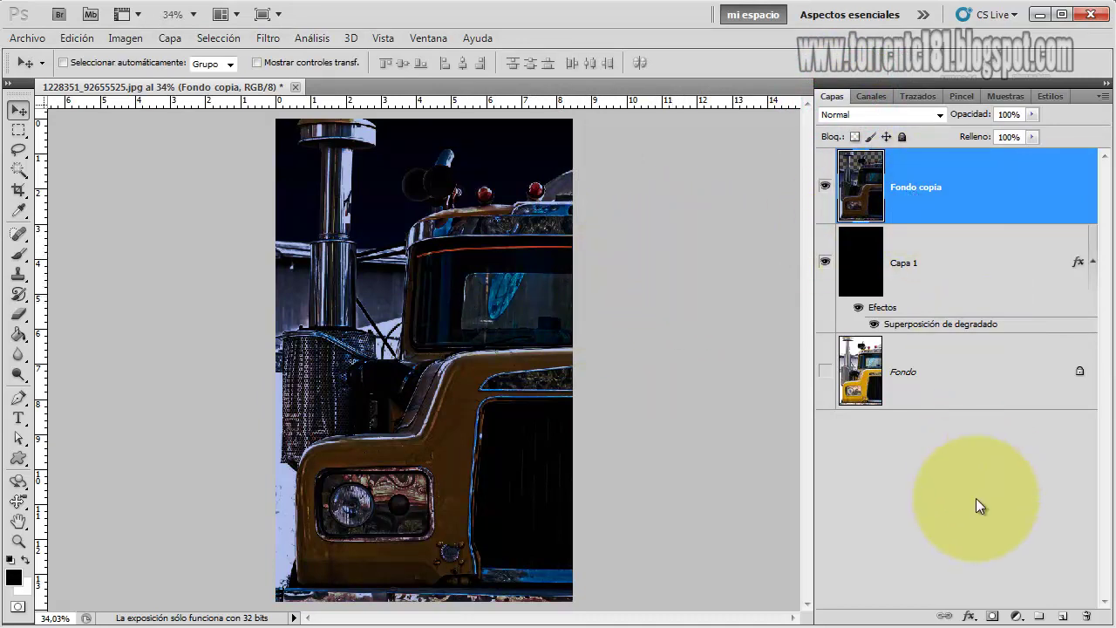
- Add a new layer above Fondo copia and fill it with black using the Paint Bucket tool
click(1061, 616)
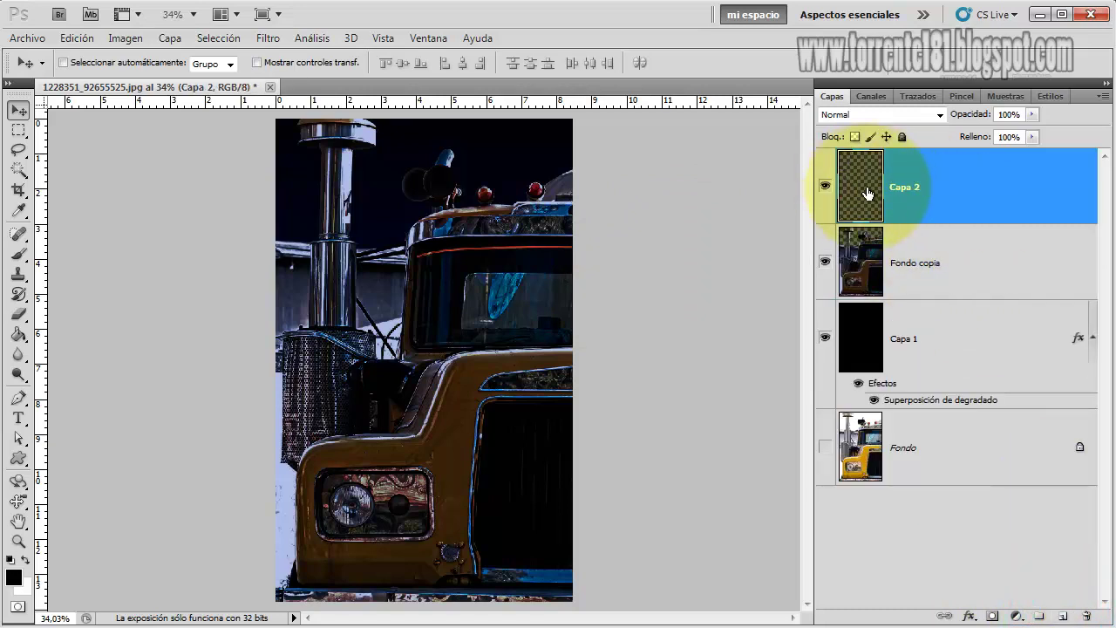
click(18, 334)
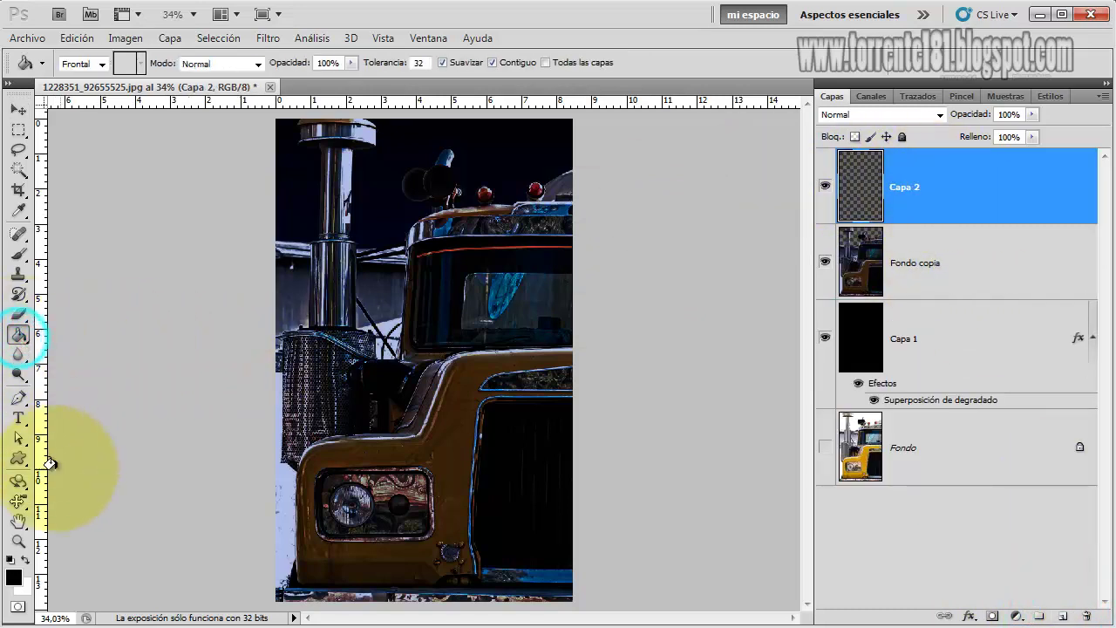
click(362, 320)
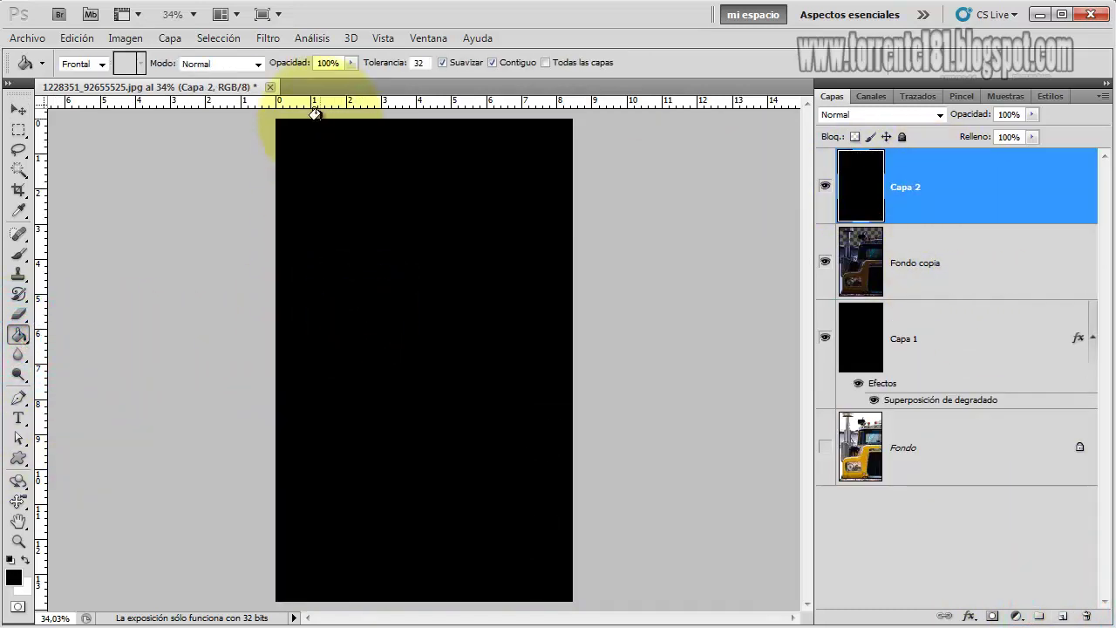
- Render a lens flare on the black layer with the 105 mm prime lens type and 100% brightness, placed slightly above the centre
click(269, 40)
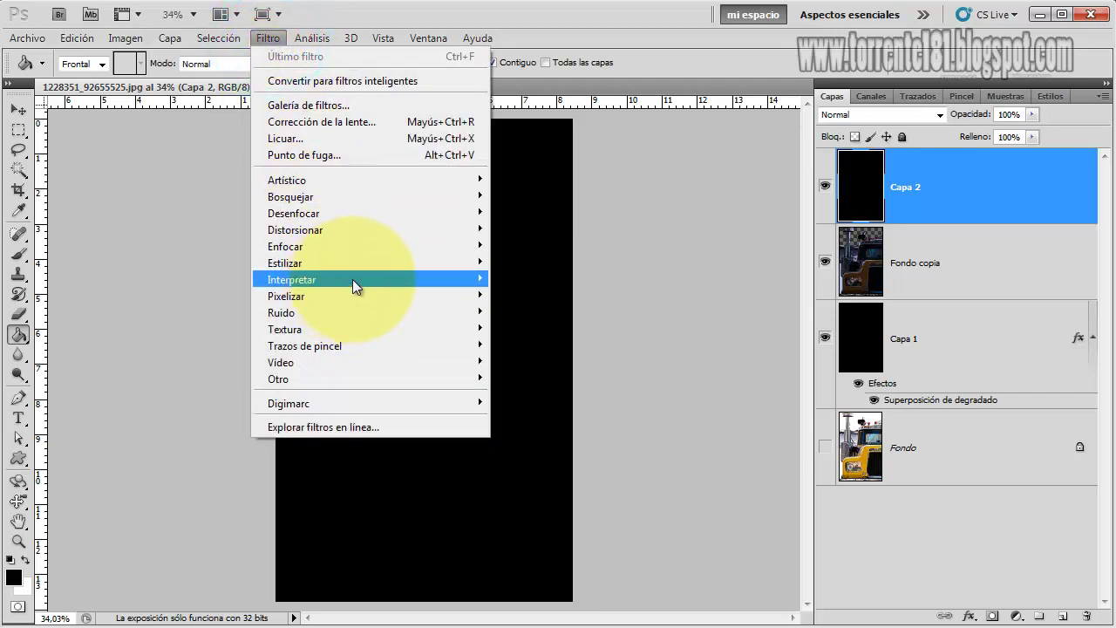
mouse_move(471, 283)
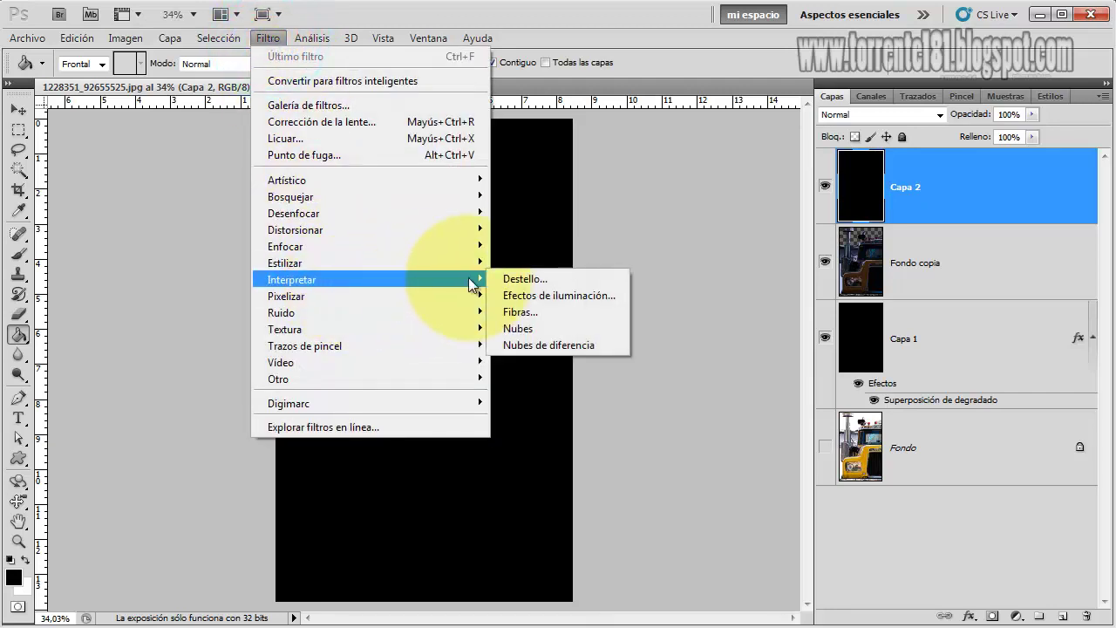
click(525, 278)
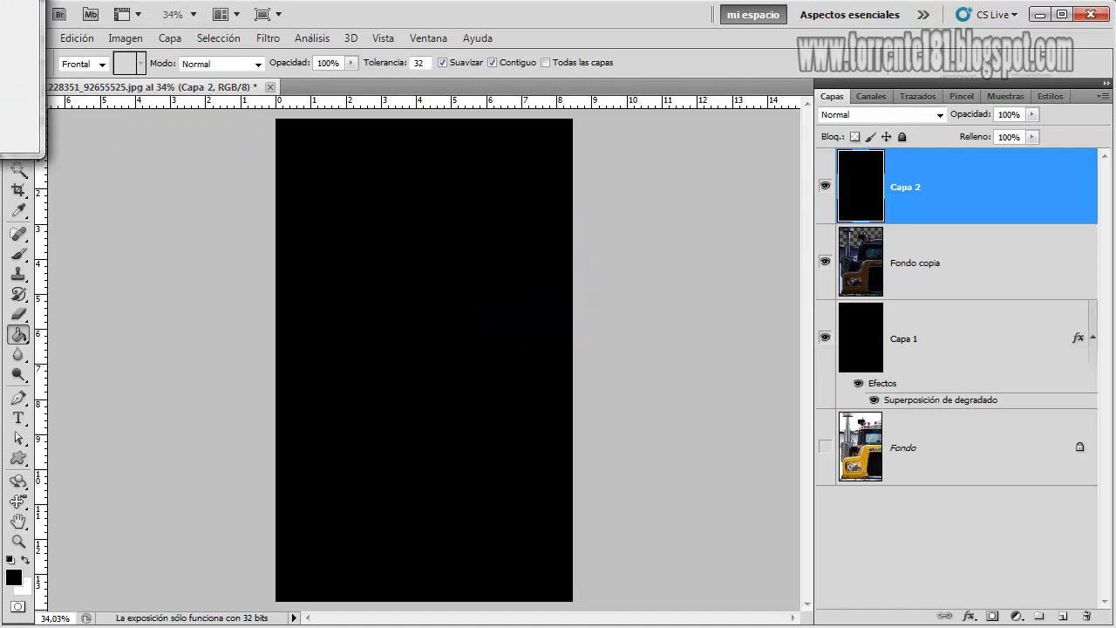
drag(565, 139, 606, 192)
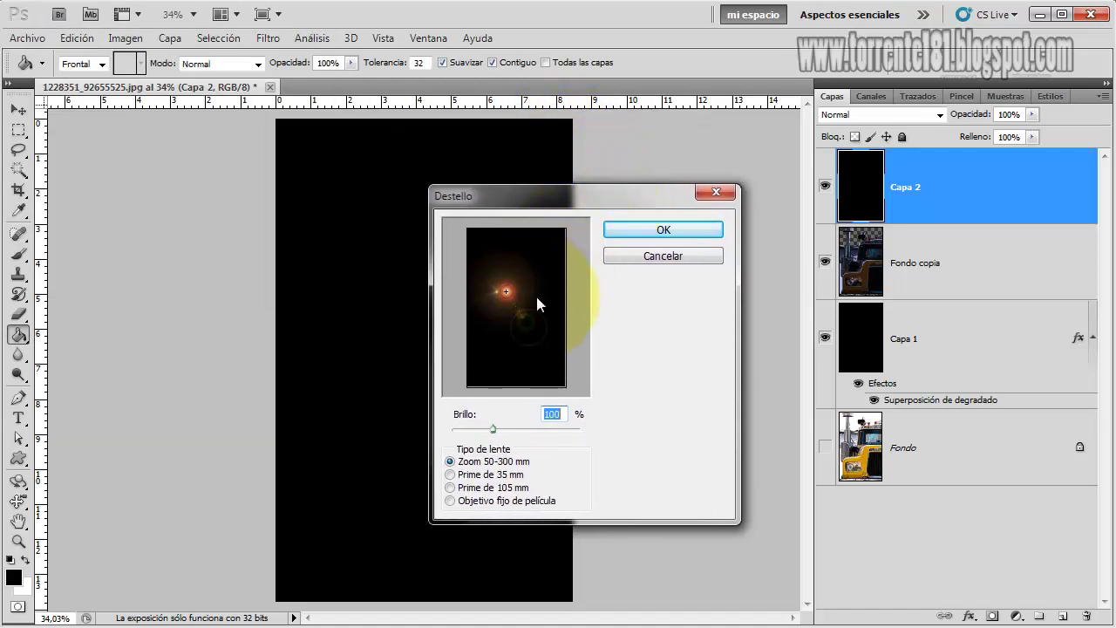
click(450, 474)
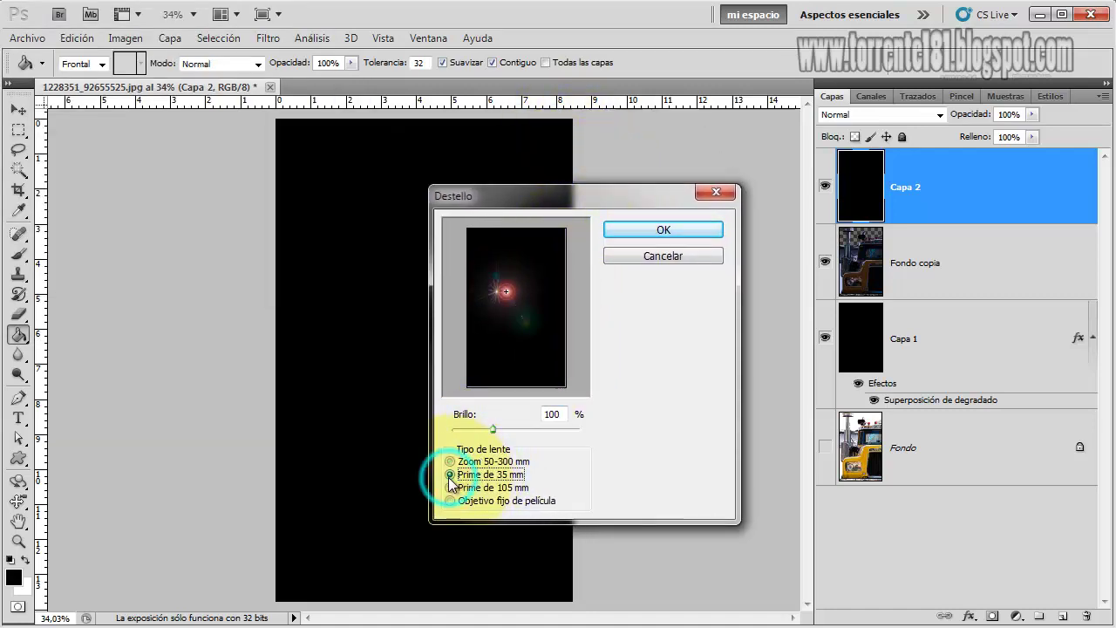
click(450, 487)
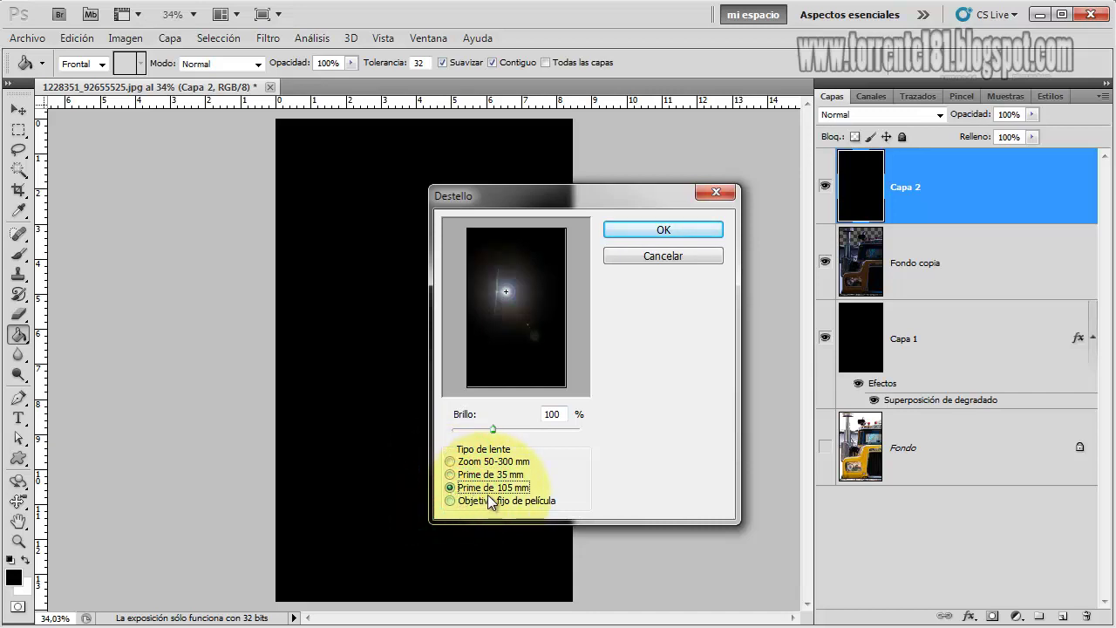
click(450, 502)
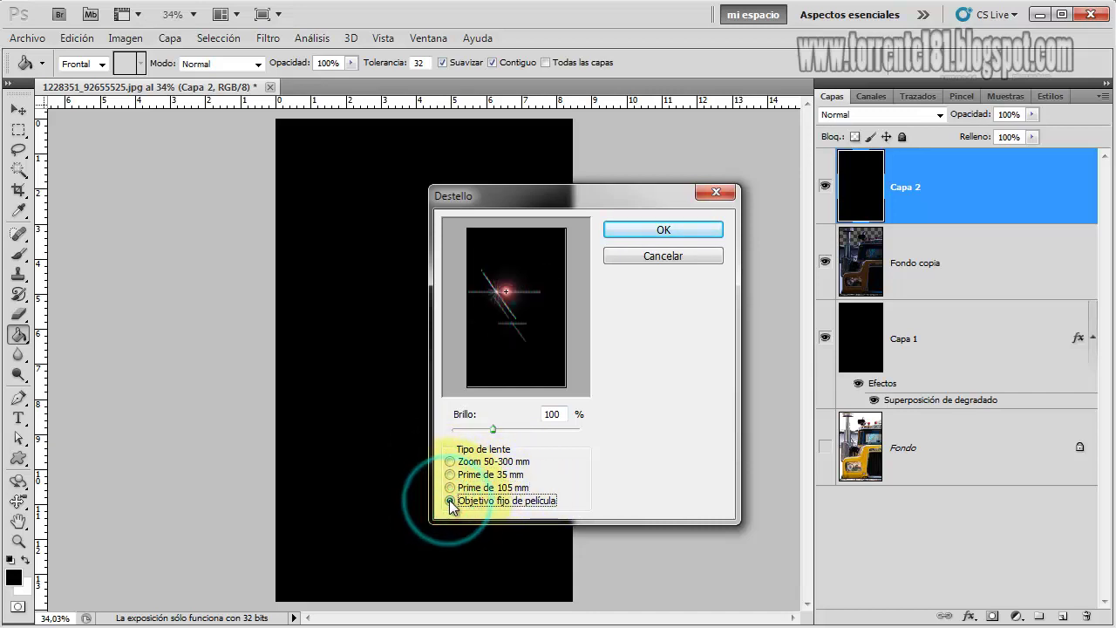
click(451, 488)
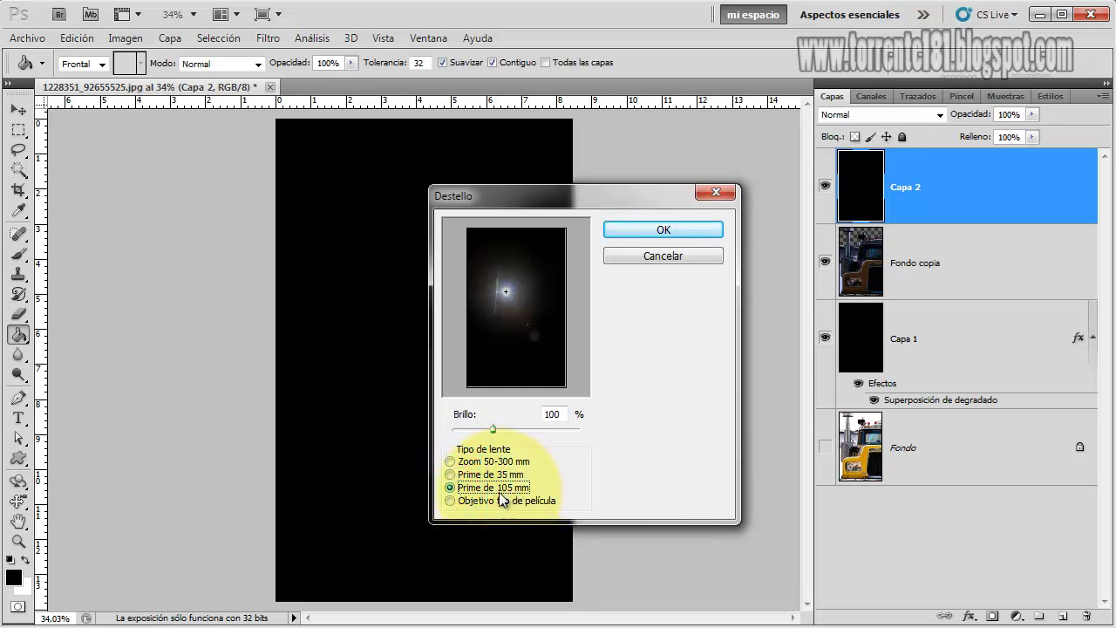
mouse_move(515, 303)
mouse_down()
mouse_move(524, 320)
mouse_move(518, 296)
mouse_up()
click(614, 233)
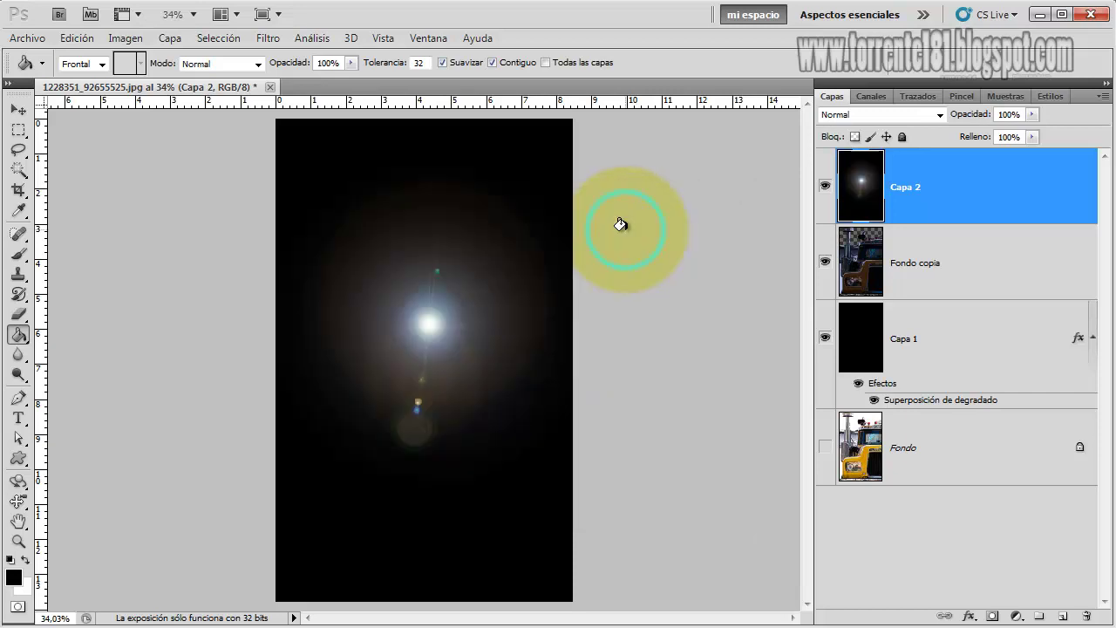
- Set the flare layer's blend mode to Trama and move the flare onto the truck's headlight
click(938, 115)
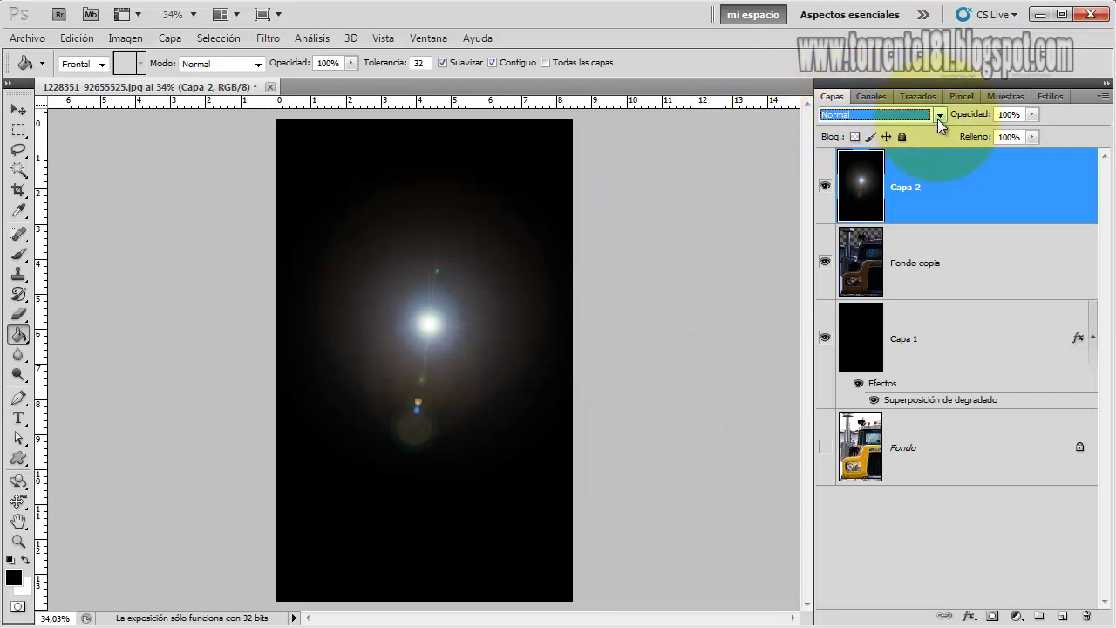
click(847, 270)
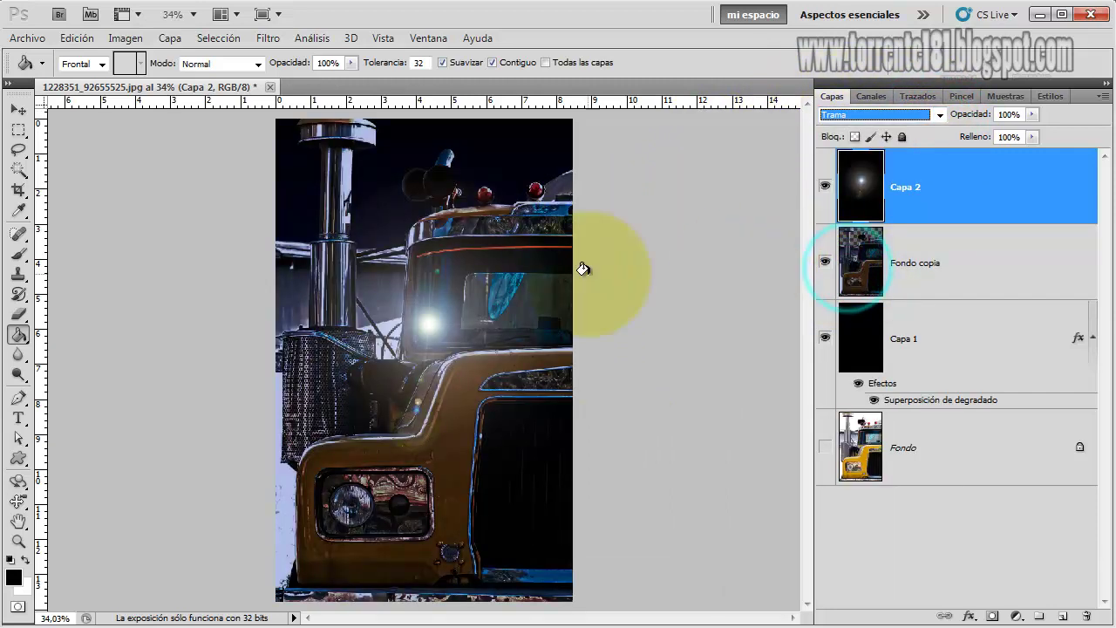
click(19, 111)
drag(486, 338, 360, 508)
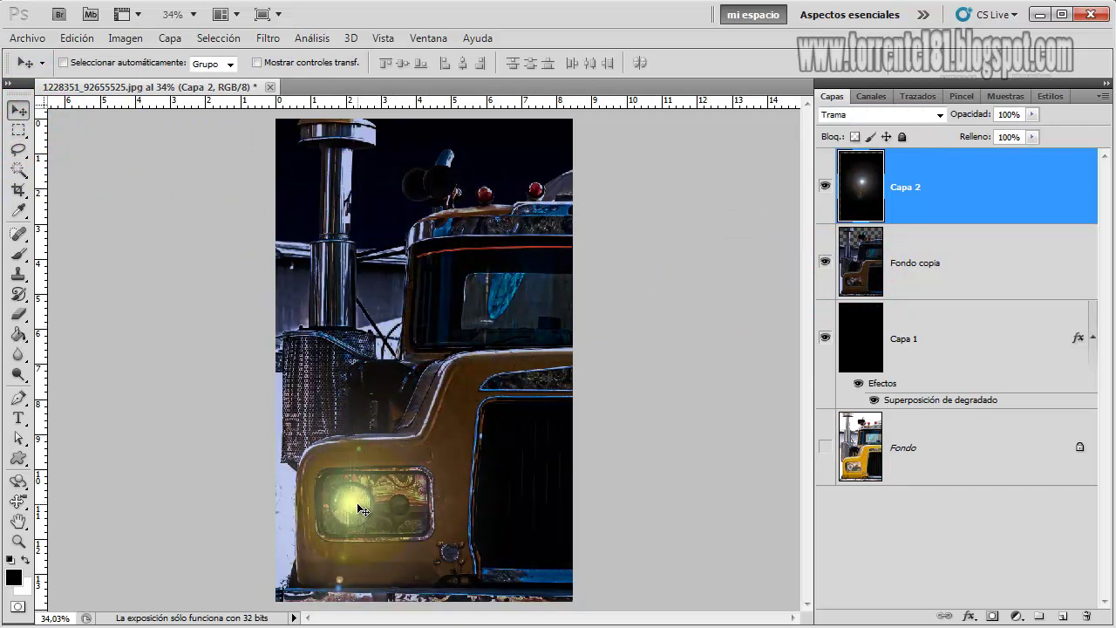
- Add a new layer beneath the flare layer and paint a white glow on the headlight with a soft 158 px brush at 0% hardness
click(1062, 615)
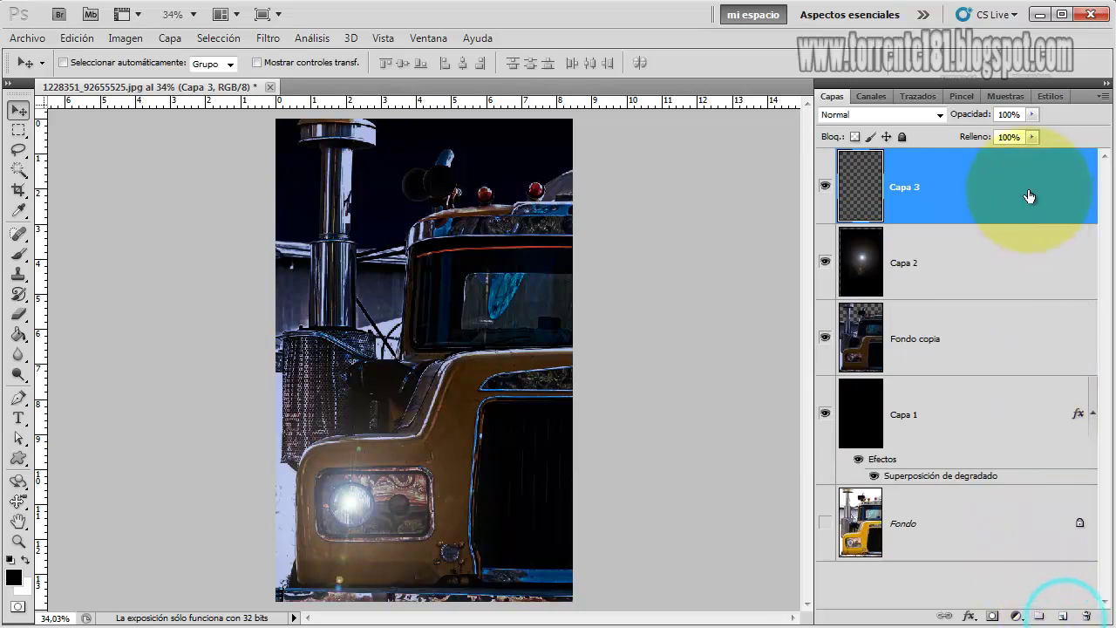
drag(981, 179, 982, 286)
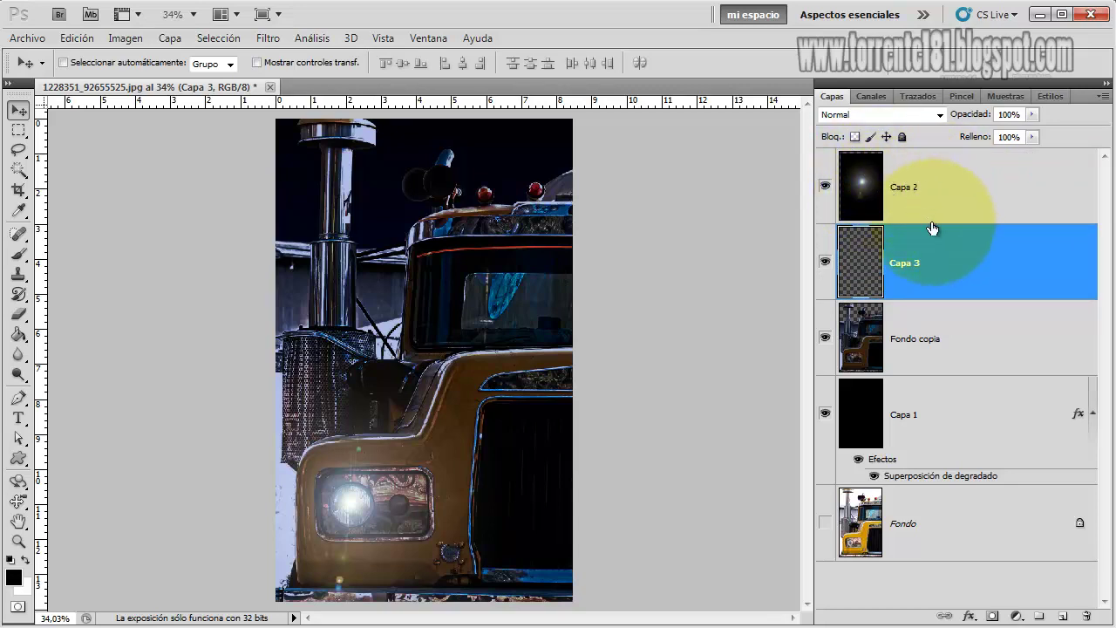
click(18, 253)
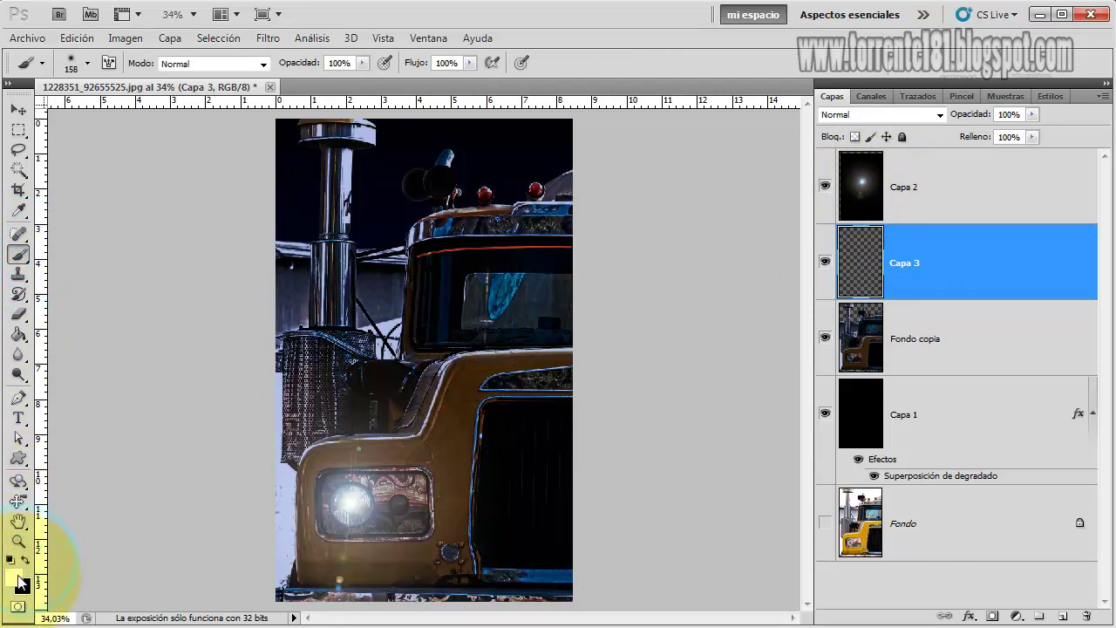
right_click(396, 334)
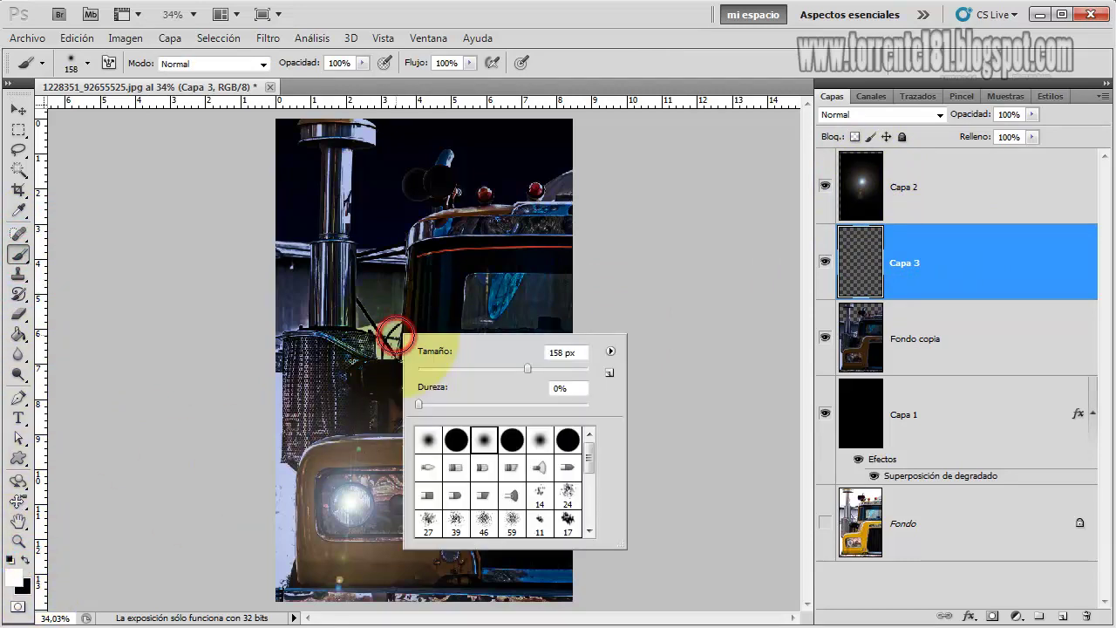
double_click(514, 439)
click(488, 440)
key(ctrl+z)
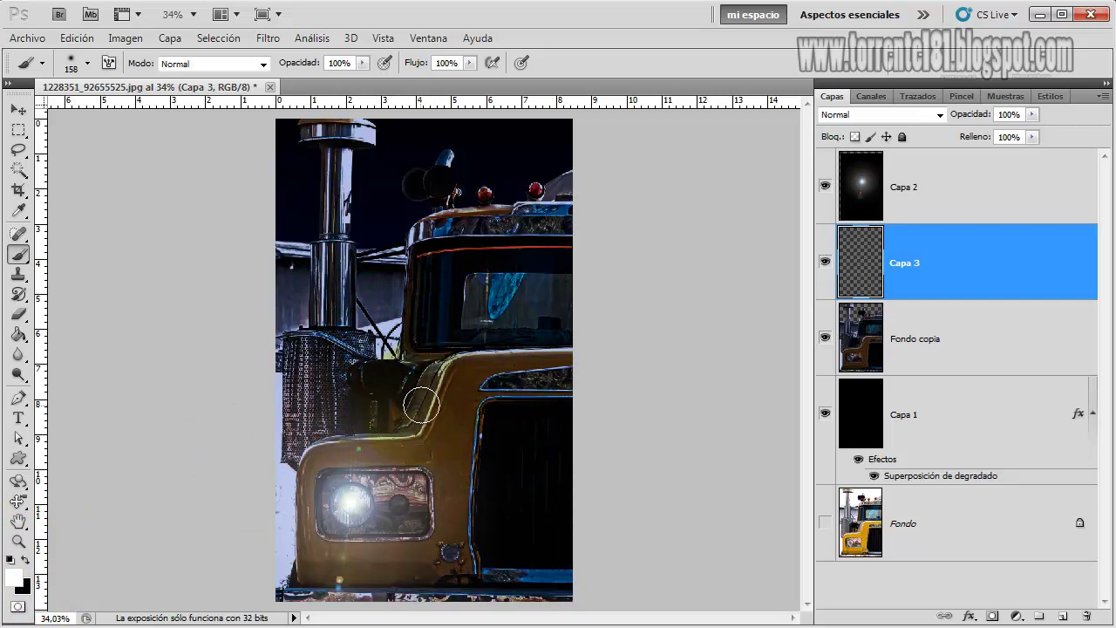
click(351, 505)
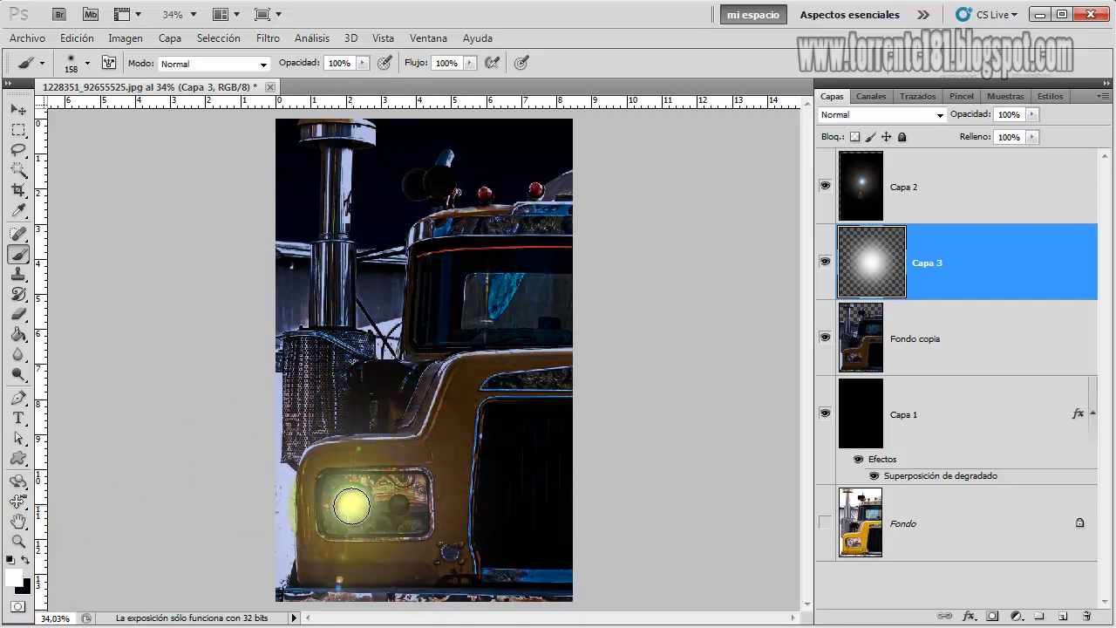
click(351, 506)
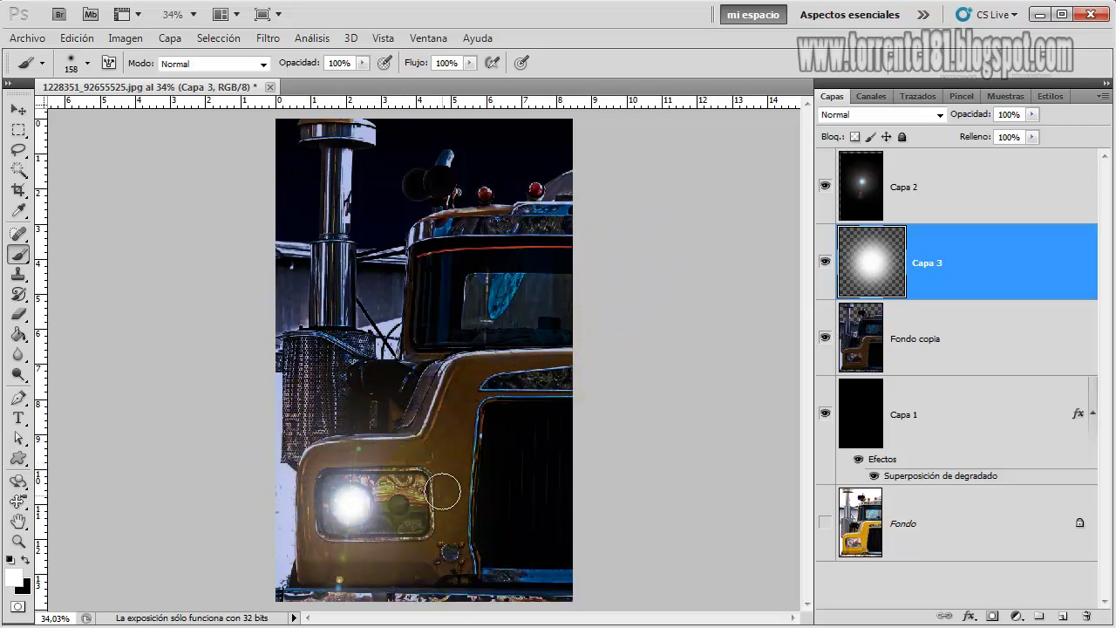
- Lighten the truck bodywork around the headlight on the Fondo copia layer with the Dodge tool, using midtones at 50% exposure
click(963, 351)
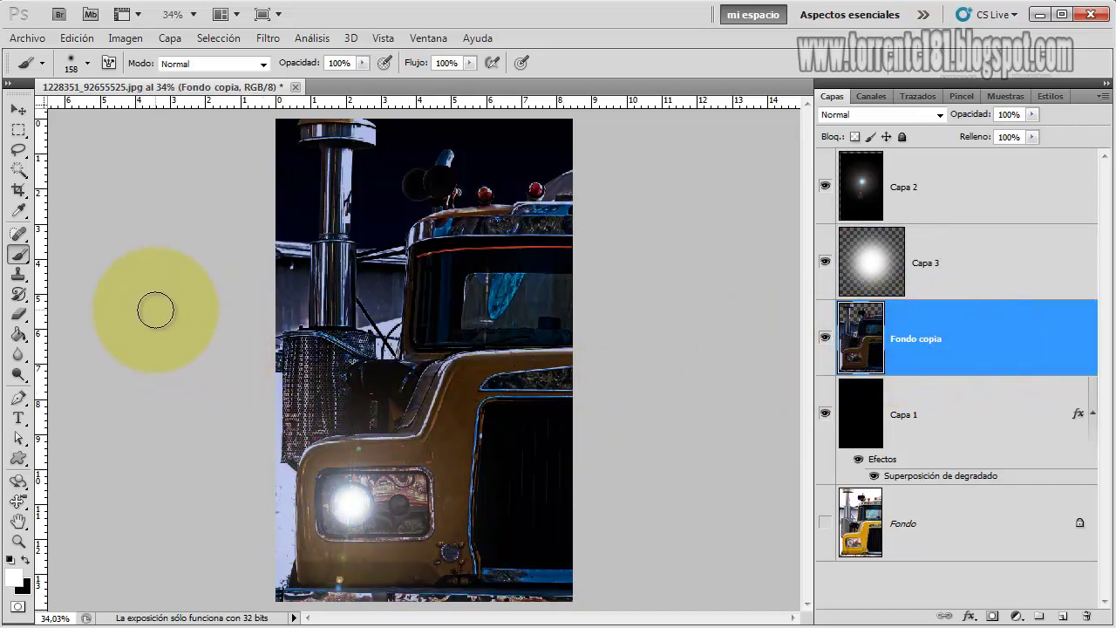
click(20, 375)
click(24, 374)
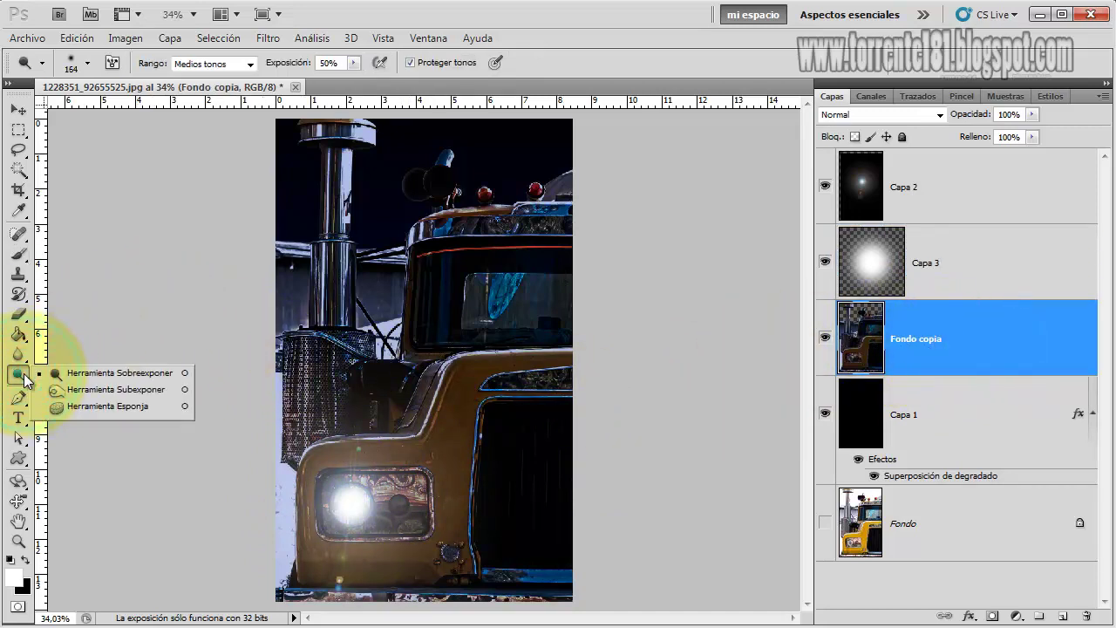
click(111, 374)
drag(344, 499, 376, 490)
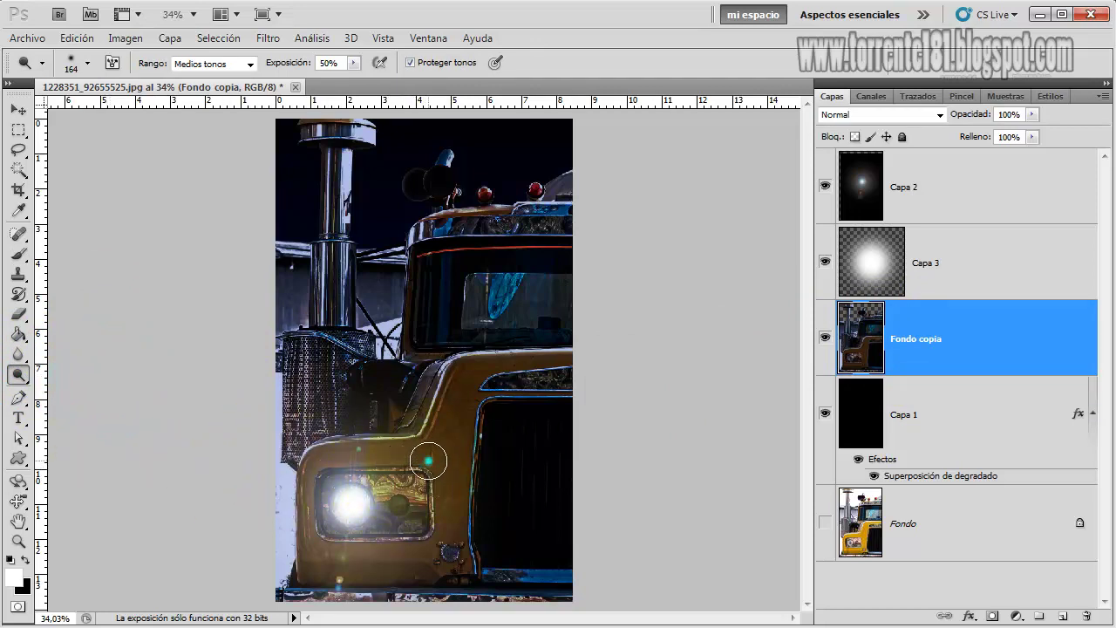
mouse_move(428, 460)
mouse_down()
mouse_move(429, 505)
mouse_move(447, 508)
mouse_move(446, 448)
mouse_move(447, 495)
mouse_move(455, 452)
mouse_move(440, 403)
mouse_move(452, 527)
mouse_move(451, 490)
mouse_up()
mouse_move(414, 448)
mouse_down()
mouse_move(453, 496)
mouse_move(442, 442)
mouse_move(451, 530)
mouse_move(441, 421)
mouse_move(460, 465)
mouse_move(472, 393)
mouse_move(466, 543)
mouse_move(314, 559)
mouse_move(432, 564)
mouse_move(386, 571)
mouse_up()
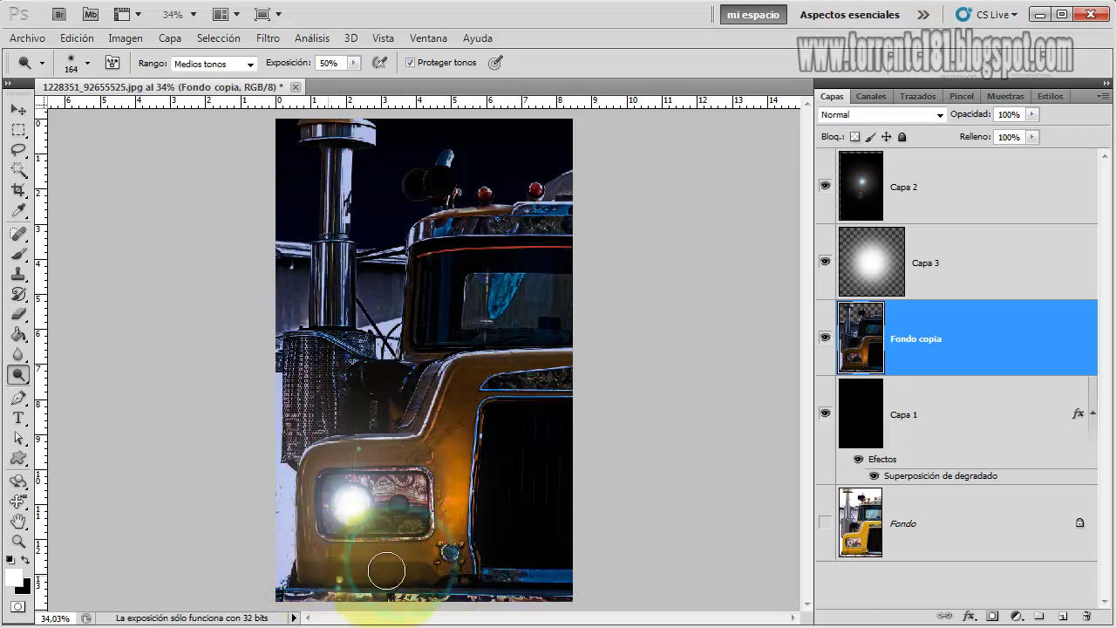
drag(412, 529, 418, 475)
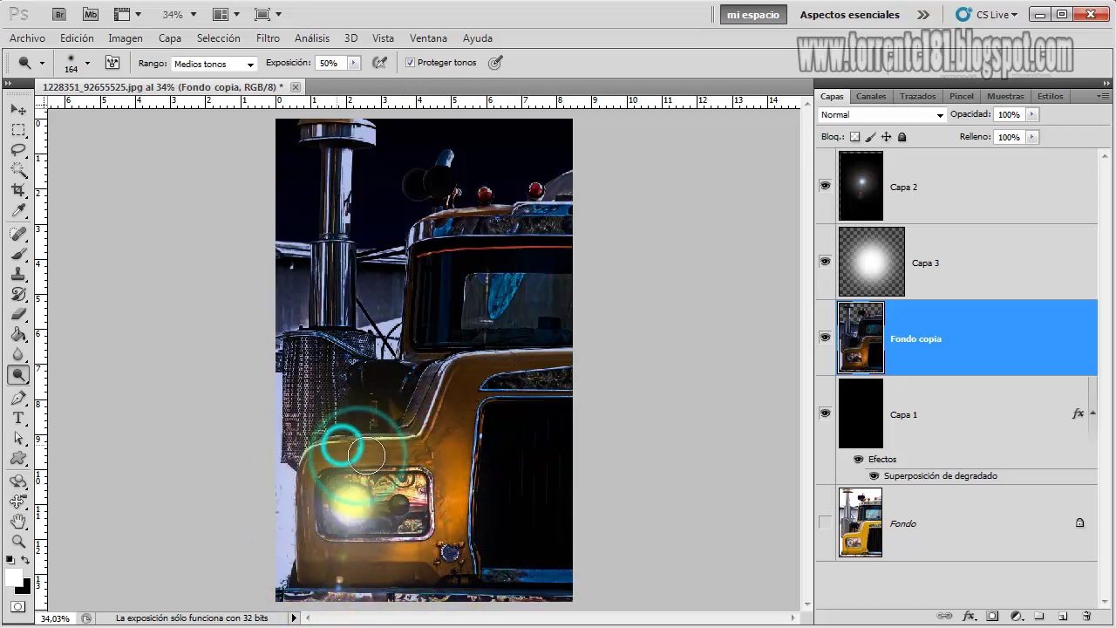
mouse_move(369, 436)
mouse_down()
mouse_move(386, 464)
mouse_move(317, 461)
mouse_move(330, 475)
mouse_move(401, 450)
mouse_up()
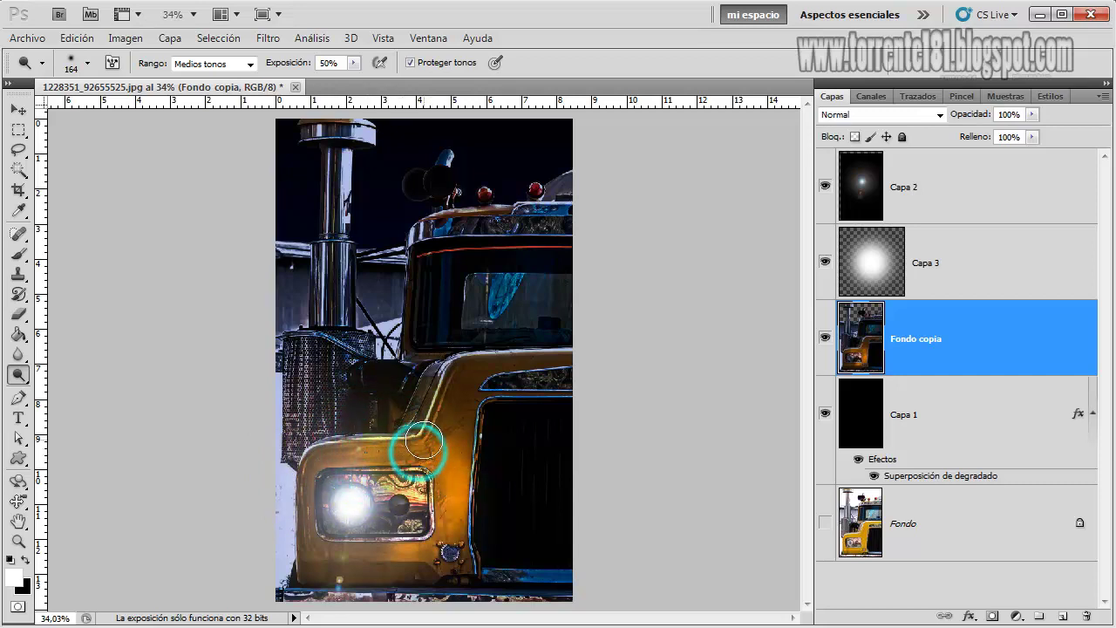
mouse_move(297, 455)
mouse_down()
mouse_move(319, 460)
mouse_move(340, 498)
mouse_move(316, 549)
mouse_move(426, 567)
mouse_move(436, 549)
mouse_move(322, 505)
mouse_move(314, 514)
mouse_move(304, 453)
mouse_move(292, 514)
mouse_move(348, 456)
mouse_move(332, 436)
mouse_move(361, 422)
mouse_up()
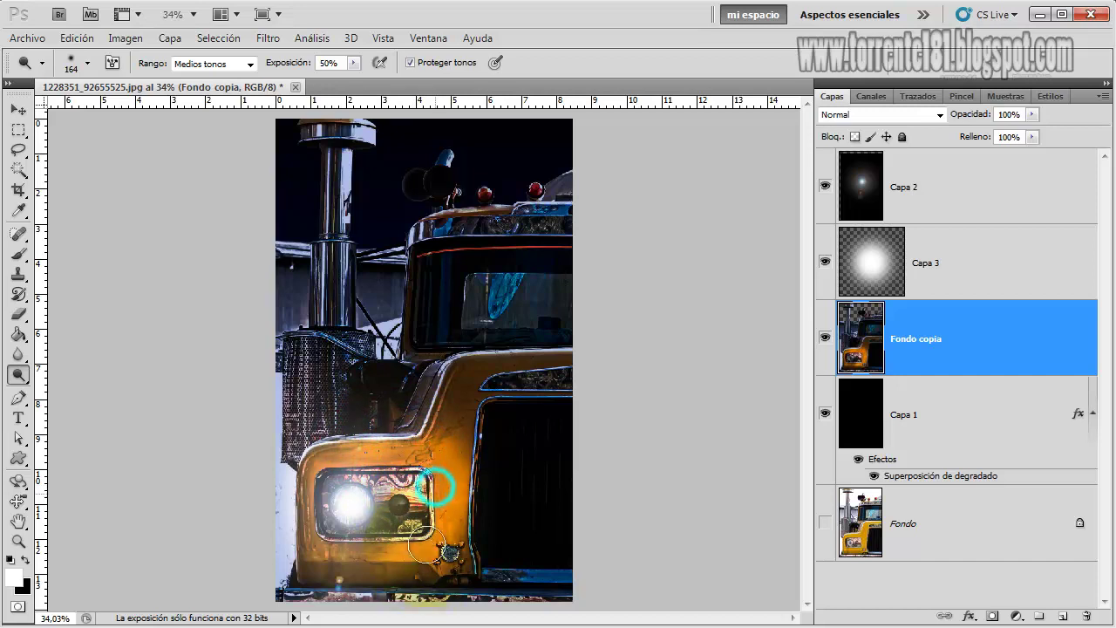
- Lighten the fender, hood edge, headlight surround and bumper on the Fondo copia layer with the Dodge tool, using midtones at 50% exposure
mouse_move(423, 545)
mouse_down()
mouse_move(365, 566)
mouse_move(437, 574)
mouse_move(327, 566)
mouse_move(414, 572)
mouse_move(424, 584)
mouse_move(435, 565)
mouse_move(303, 546)
mouse_move(312, 539)
mouse_move(299, 465)
mouse_move(330, 540)
mouse_move(389, 543)
mouse_move(398, 496)
mouse_move(401, 565)
mouse_move(368, 565)
mouse_move(386, 534)
mouse_up()
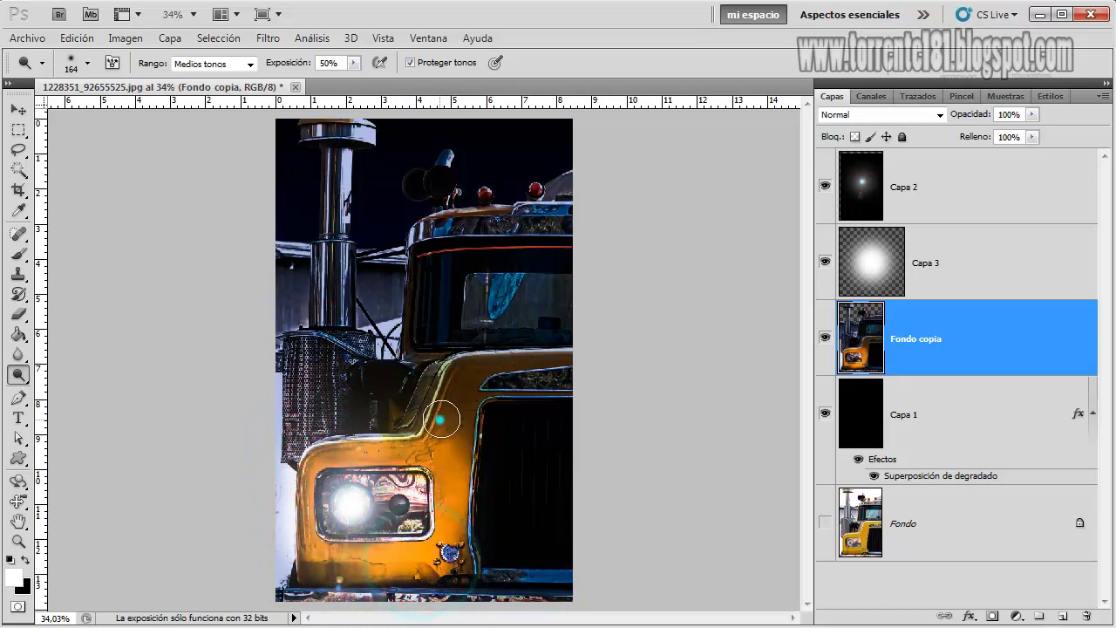
mouse_move(438, 422)
mouse_down()
mouse_move(462, 403)
mouse_move(456, 381)
mouse_move(480, 468)
mouse_move(481, 530)
mouse_move(428, 380)
mouse_up()
drag(357, 508, 404, 515)
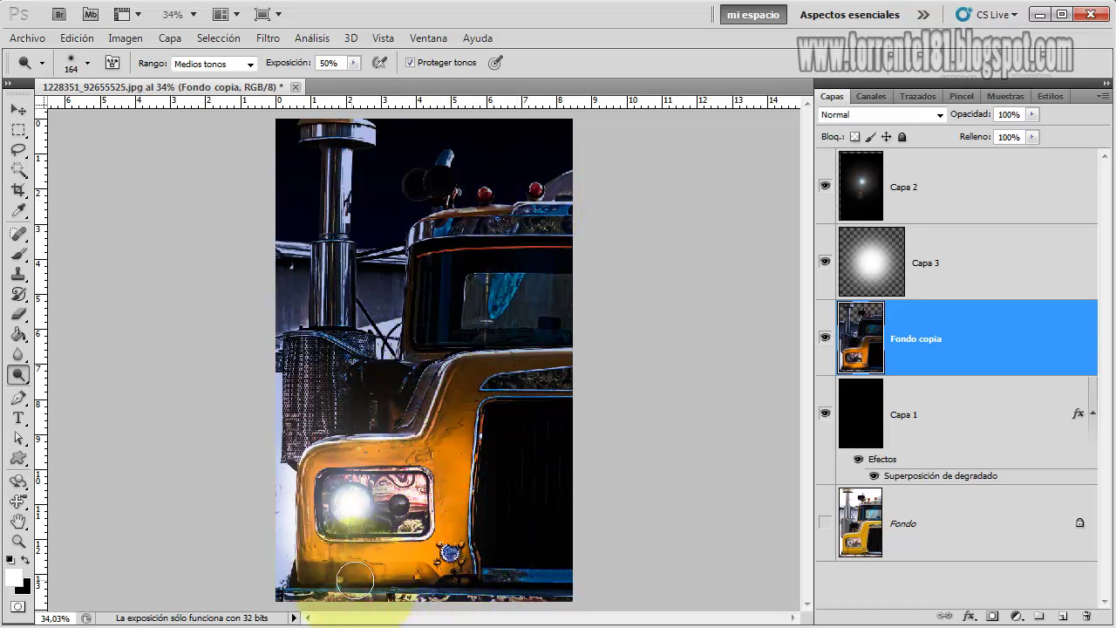
mouse_move(324, 598)
mouse_down()
mouse_move(349, 610)
mouse_move(449, 601)
mouse_move(460, 558)
mouse_move(510, 567)
mouse_move(519, 593)
mouse_move(575, 577)
mouse_up()
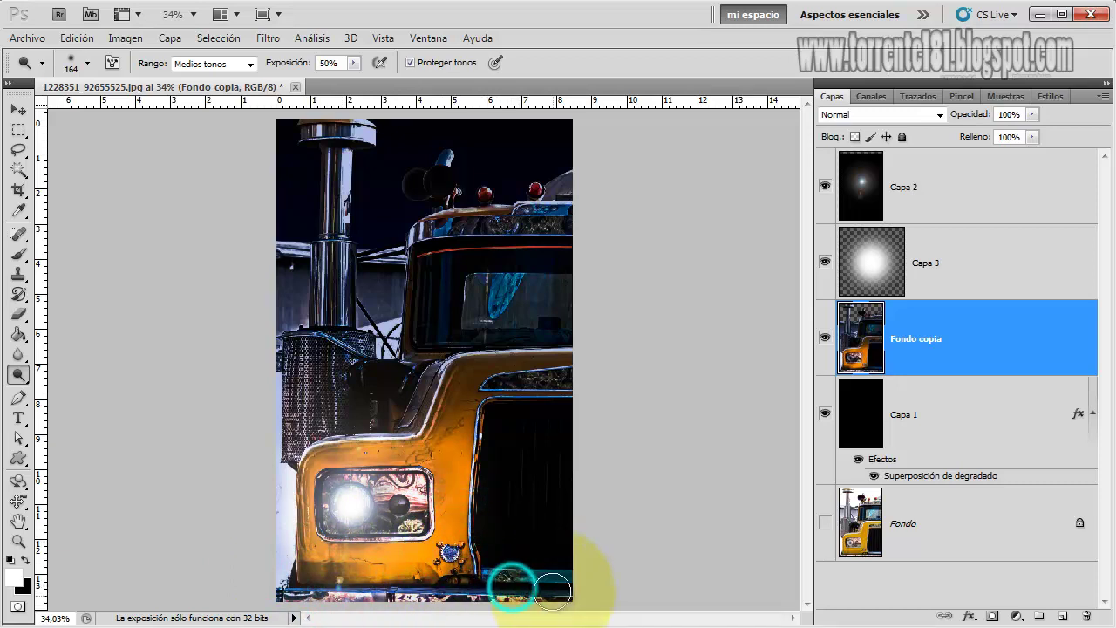
click(461, 386)
click(462, 375)
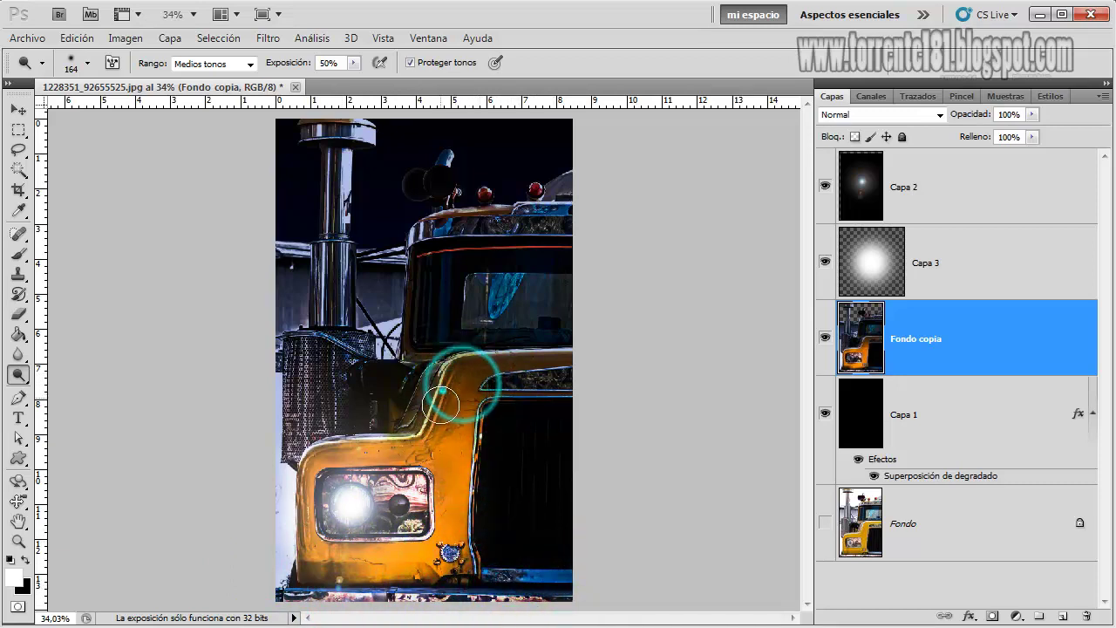
mouse_move(277, 423)
mouse_down()
mouse_move(316, 346)
mouse_move(332, 343)
mouse_move(298, 368)
mouse_move(369, 393)
mouse_move(374, 381)
mouse_move(424, 503)
mouse_move(288, 514)
mouse_move(314, 576)
mouse_move(383, 582)
mouse_move(410, 580)
mouse_move(454, 435)
mouse_move(440, 564)
mouse_up()
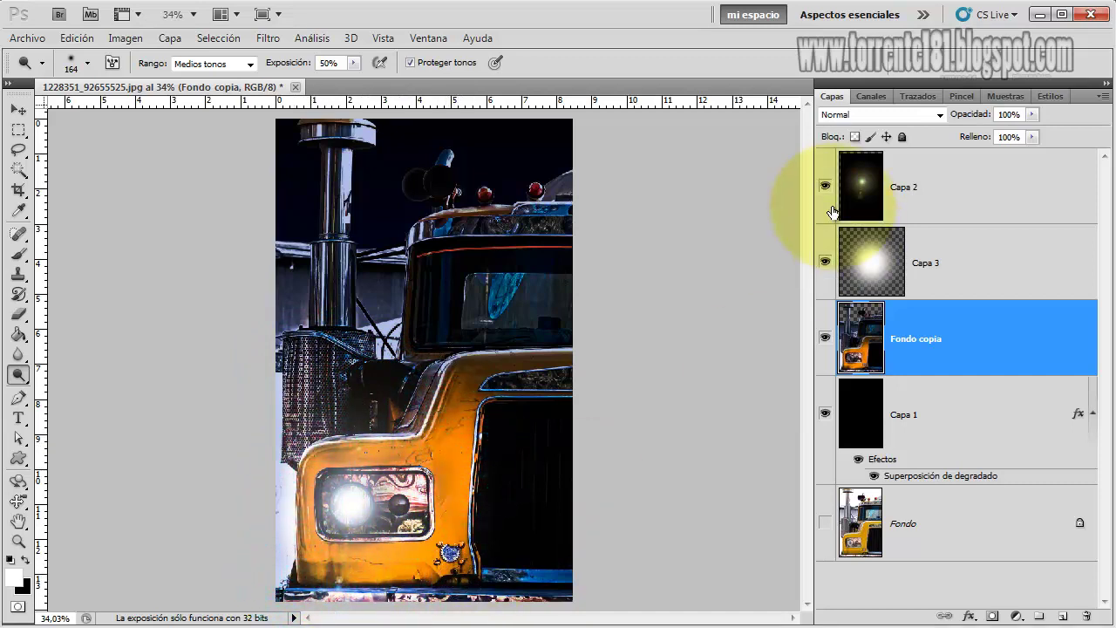
- Compare the image with and without the Capa 2 flare and Capa 3 glow, and make the Fondo layer visible
drag(825, 186, 840, 313)
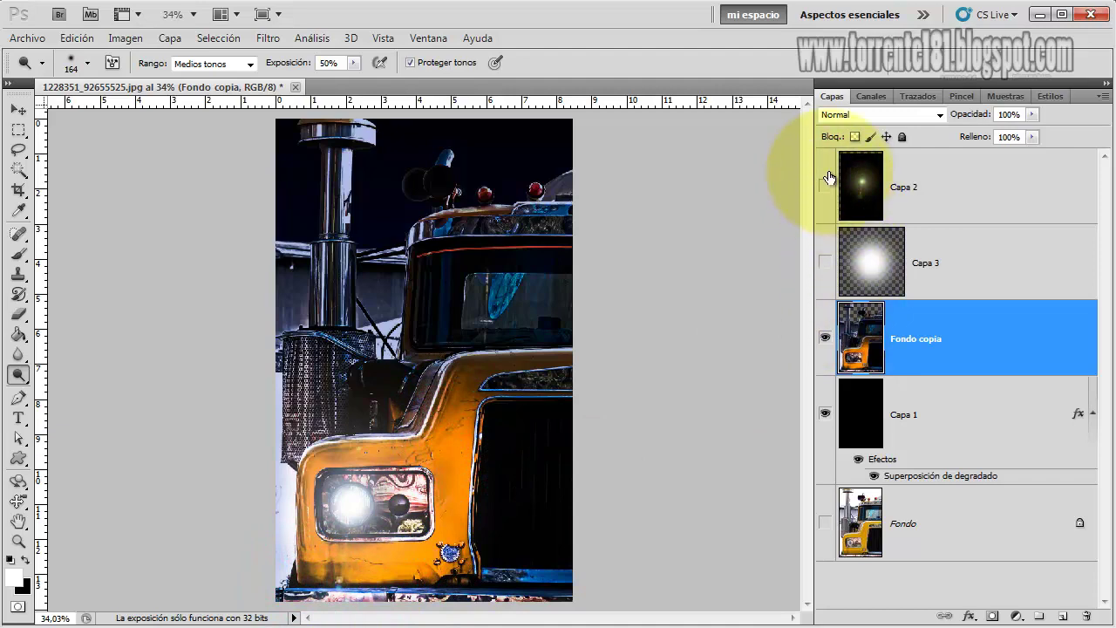
drag(823, 184, 824, 263)
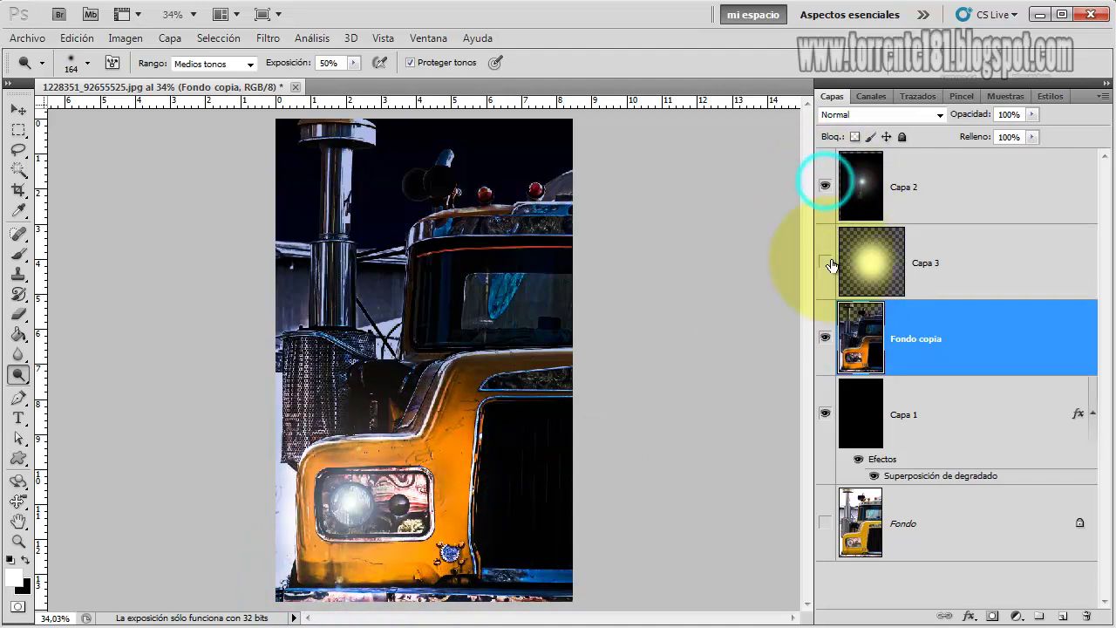
click(825, 521)
mouse_move(824, 412)
mouse_down()
mouse_move(820, 196)
mouse_move(827, 413)
mouse_up()
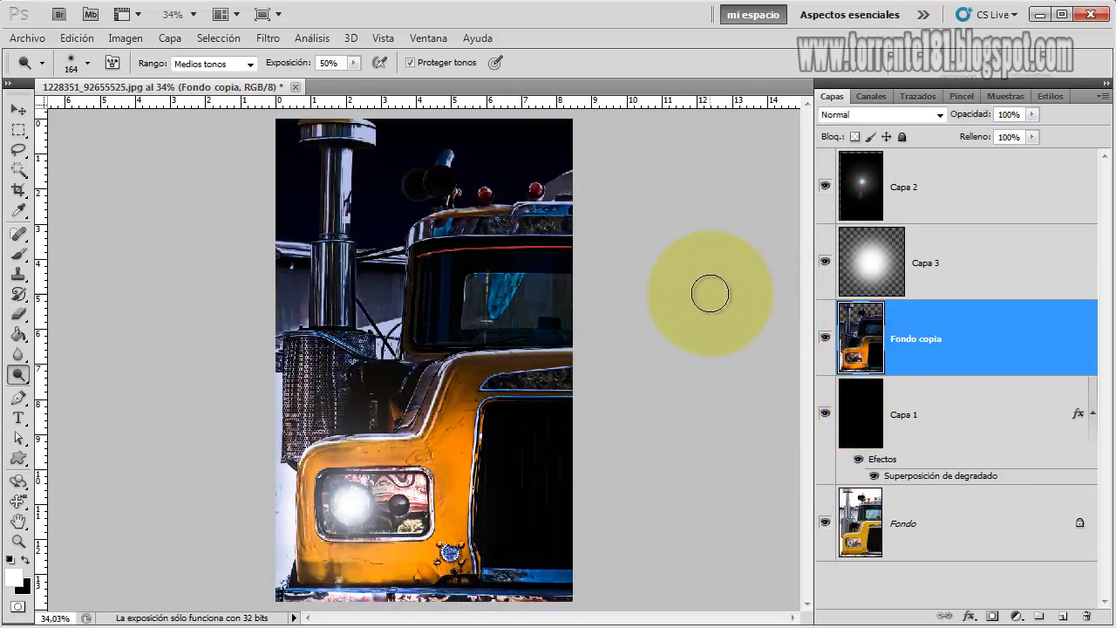
mouse_move(610, 322)
mouse_down()
mouse_move(498, 287)
mouse_move(558, 293)
mouse_move(477, 276)
mouse_up()
drag(293, 243, 307, 252)
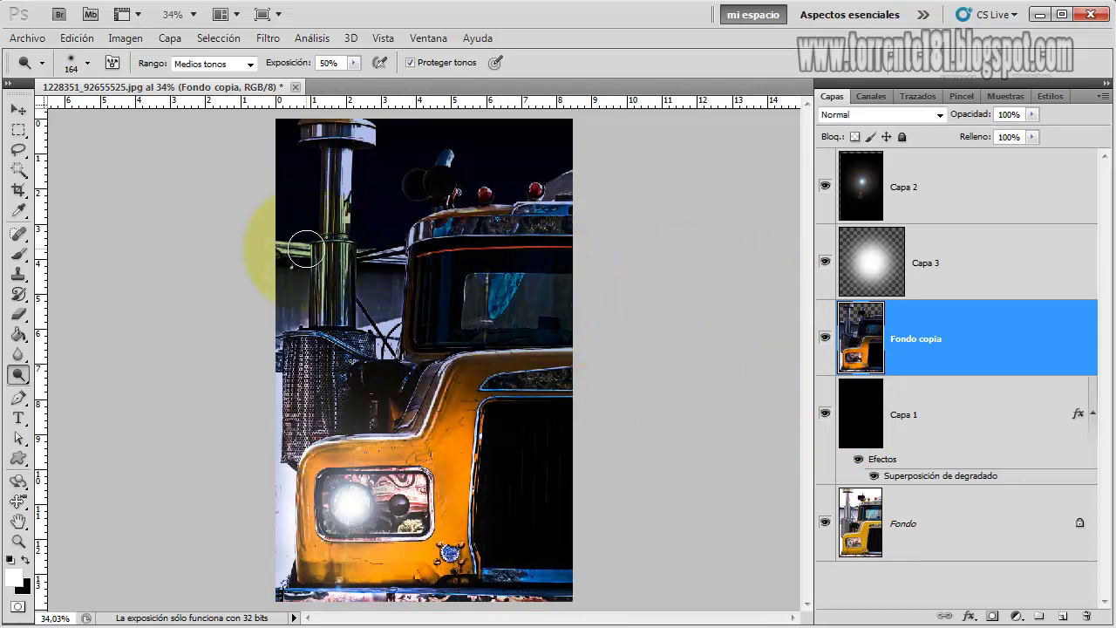
click(218, 233)
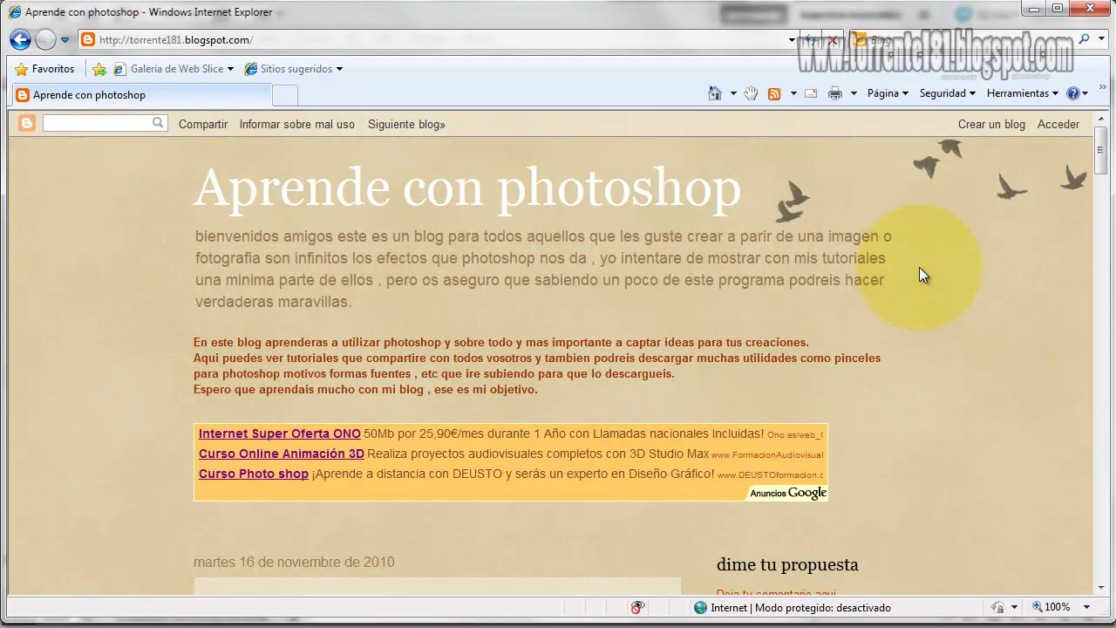
- Look through the blog's home page and open the "Deja tu comentario aqui" link under "dime tu propuesta"
scroll(920, 264, down, 4)
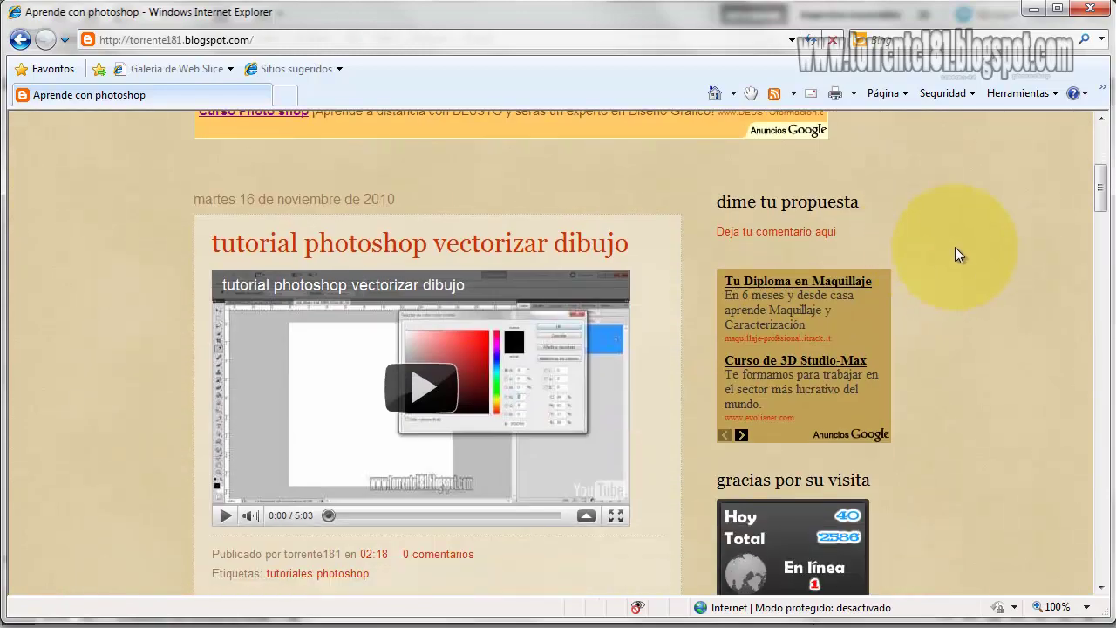
scroll(939, 256, down, 5)
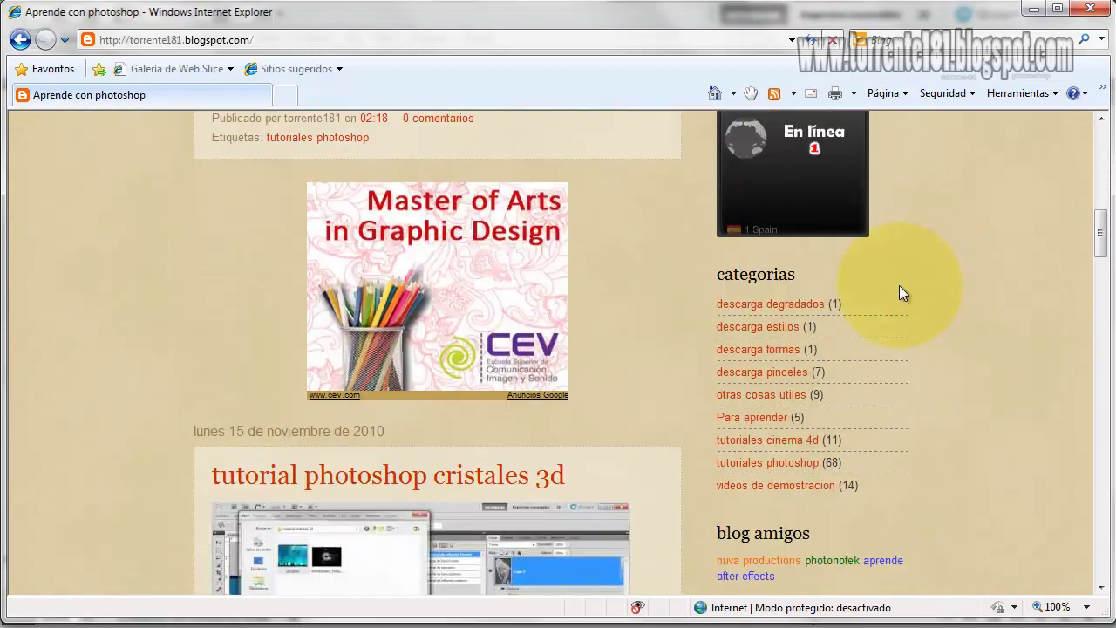
scroll(834, 415, down, 4)
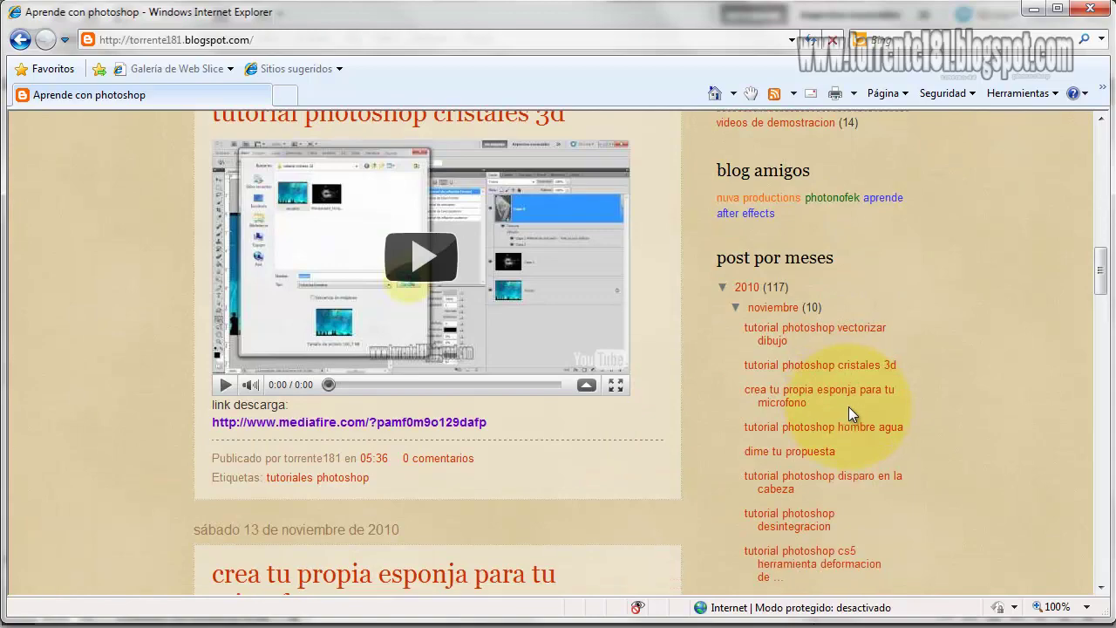
scroll(849, 406, down, 4)
scroll(847, 378, up, 10)
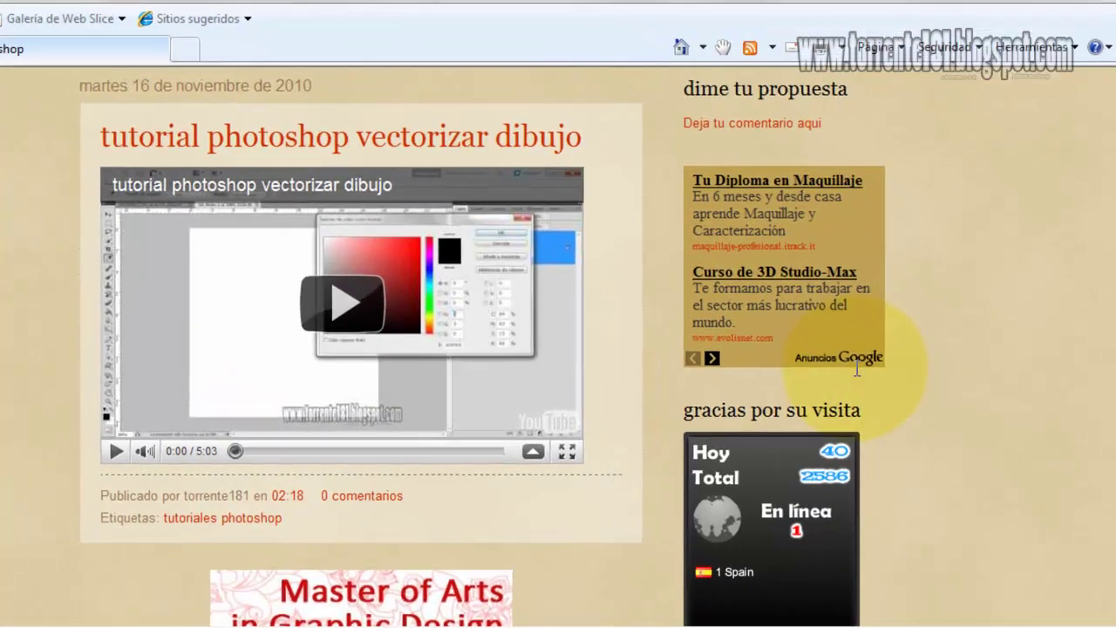
scroll(857, 369, up, 2)
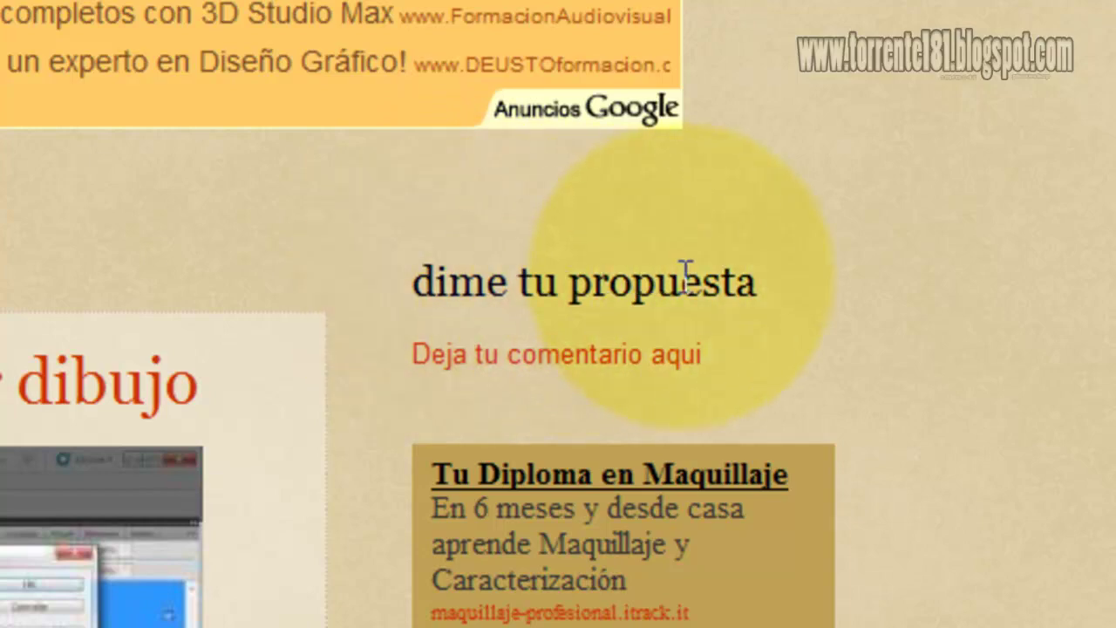
click(493, 359)
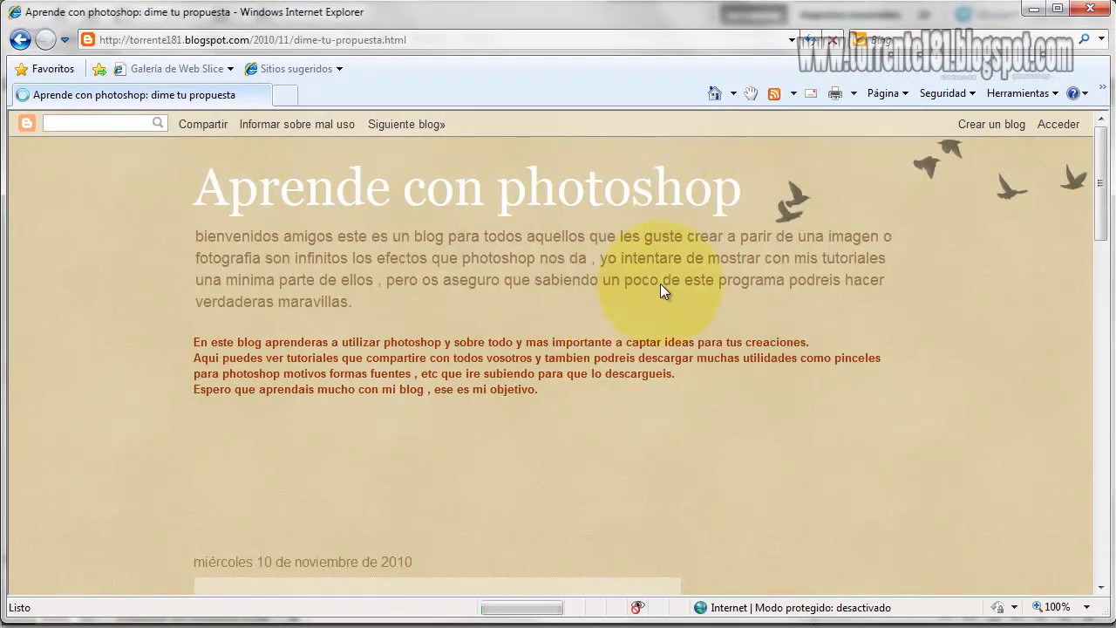
- Find the comment form of the "dime tu propuesta" post and view its "Comentar como" profile options
scroll(926, 312, down, 10)
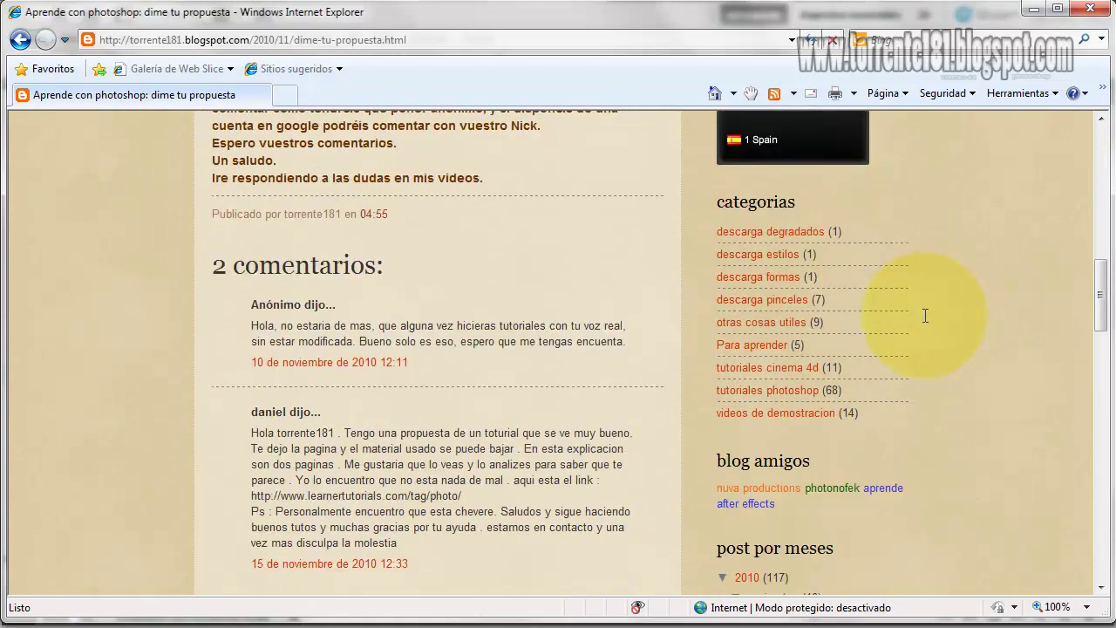
scroll(925, 315, down, 1)
scroll(527, 314, down, 5)
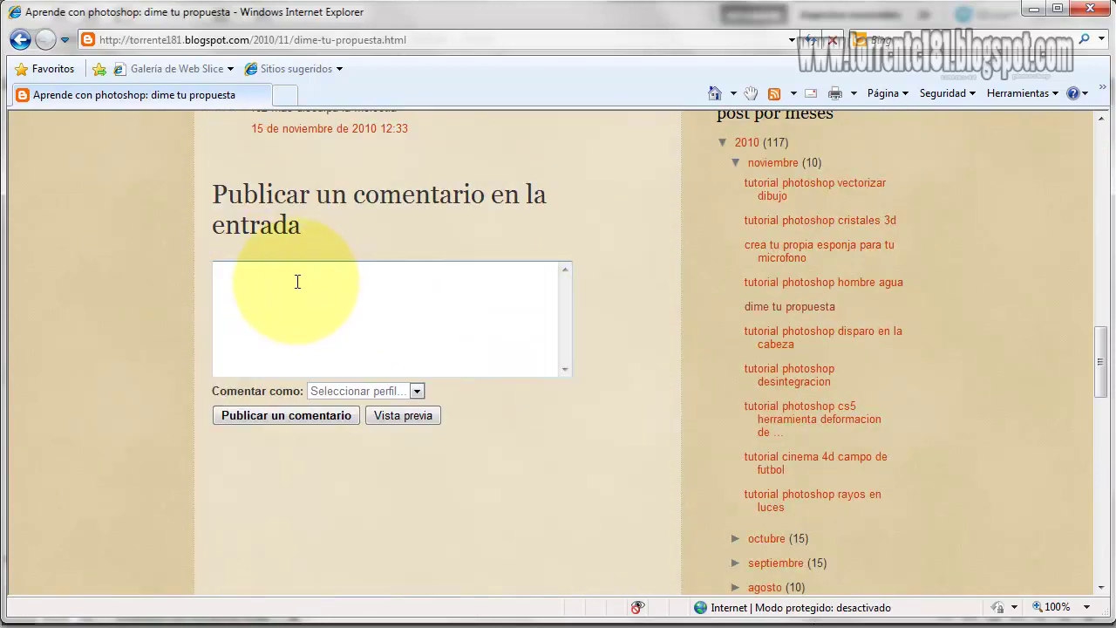
click(415, 392)
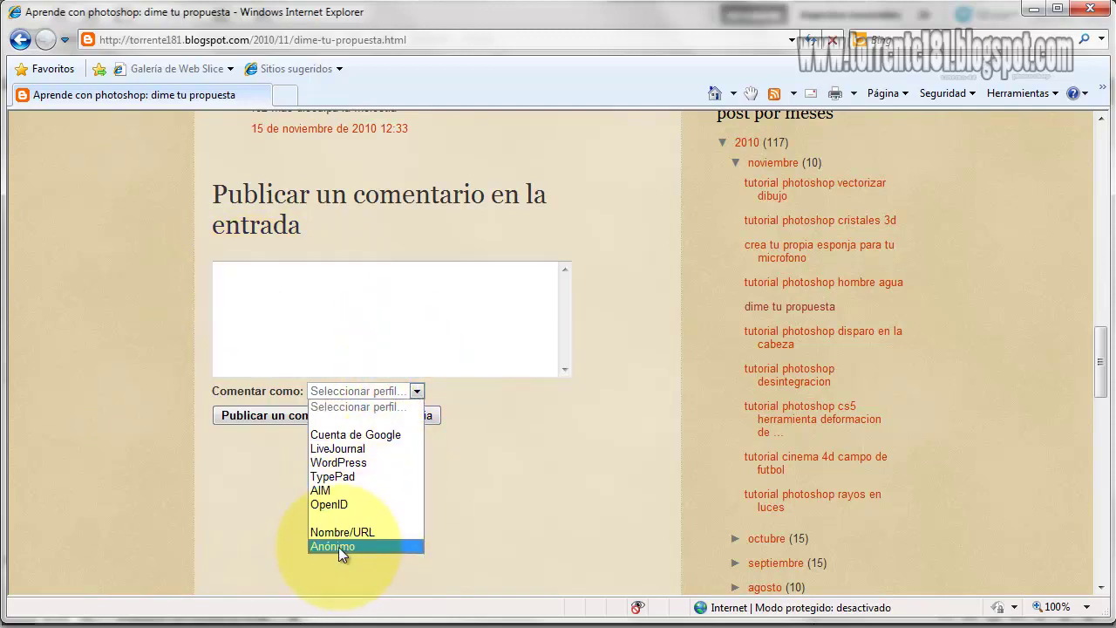
click(658, 389)
- Review the "dime tu propuesta" page, including the proposal instructions, reader comments, comment form and followers section
scroll(658, 384, up, 5)
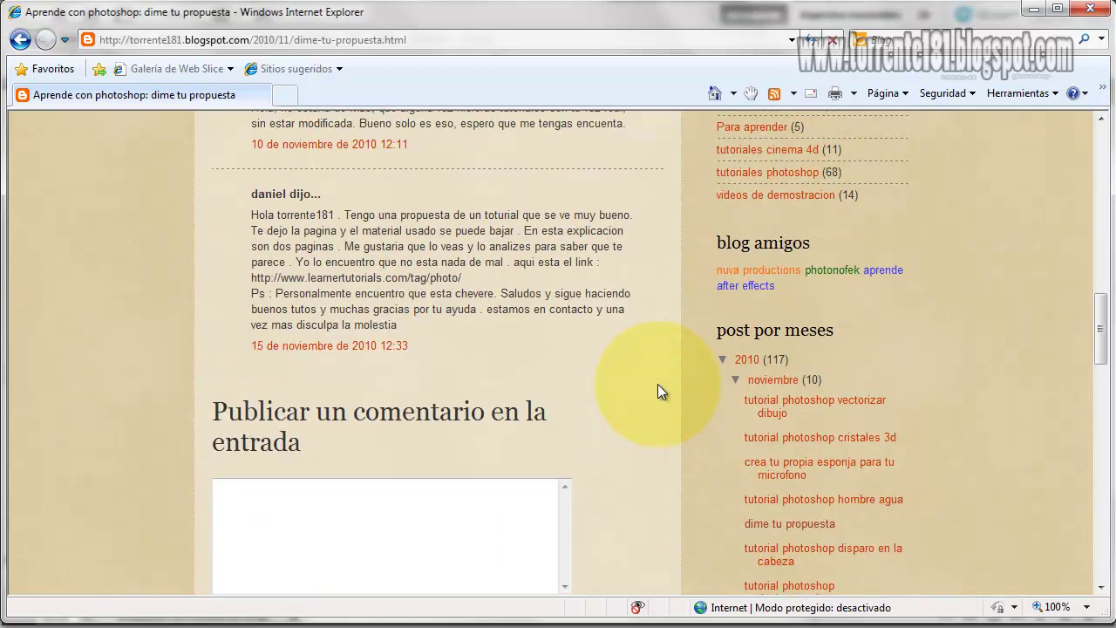
scroll(658, 384, down, 2)
scroll(657, 383, up, 7)
scroll(660, 373, down, 6)
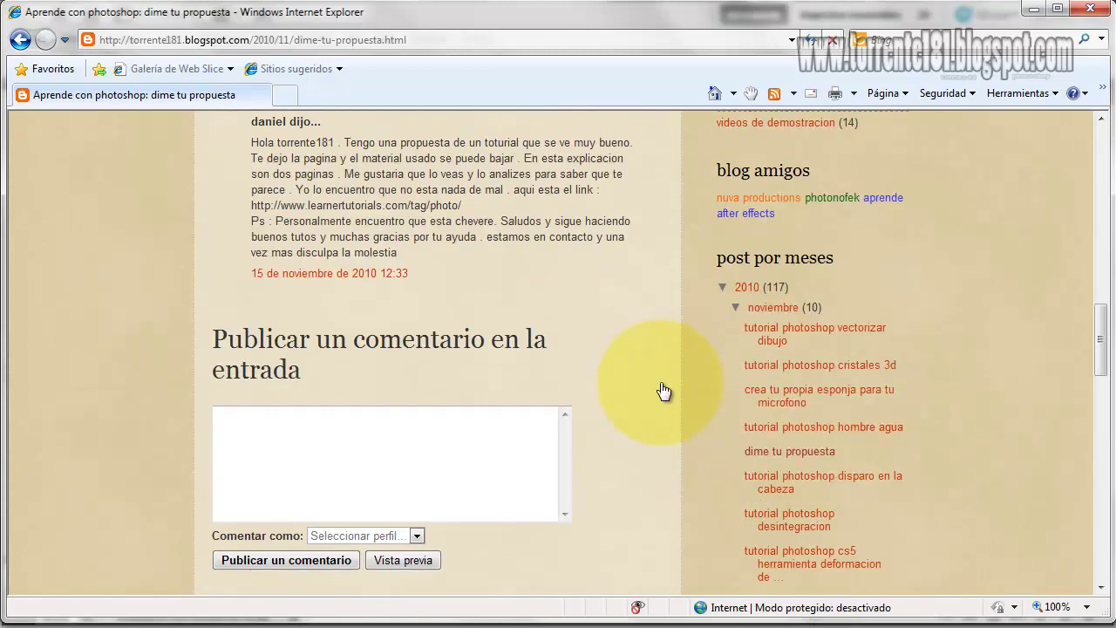
scroll(660, 391, down, 10)
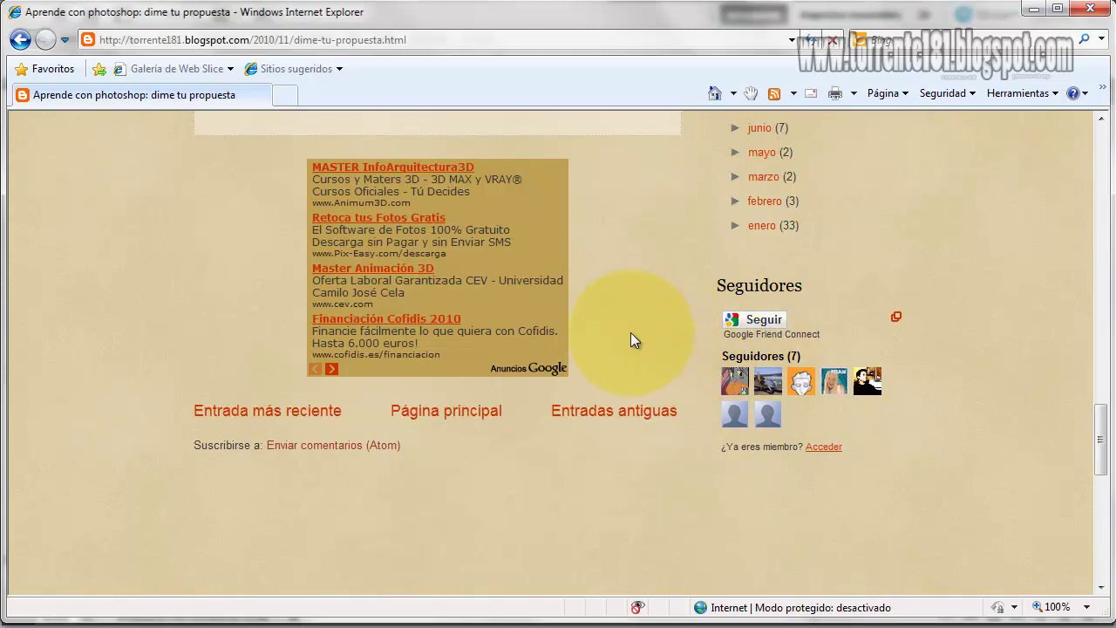
scroll(630, 339, up, 15)
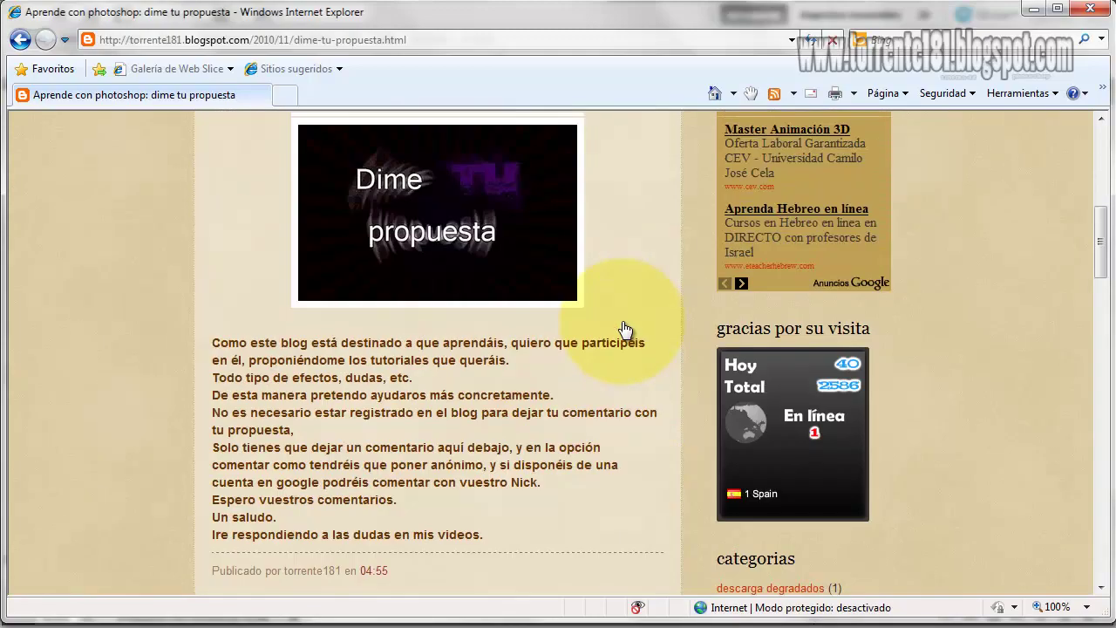
scroll(624, 328, up, 7)
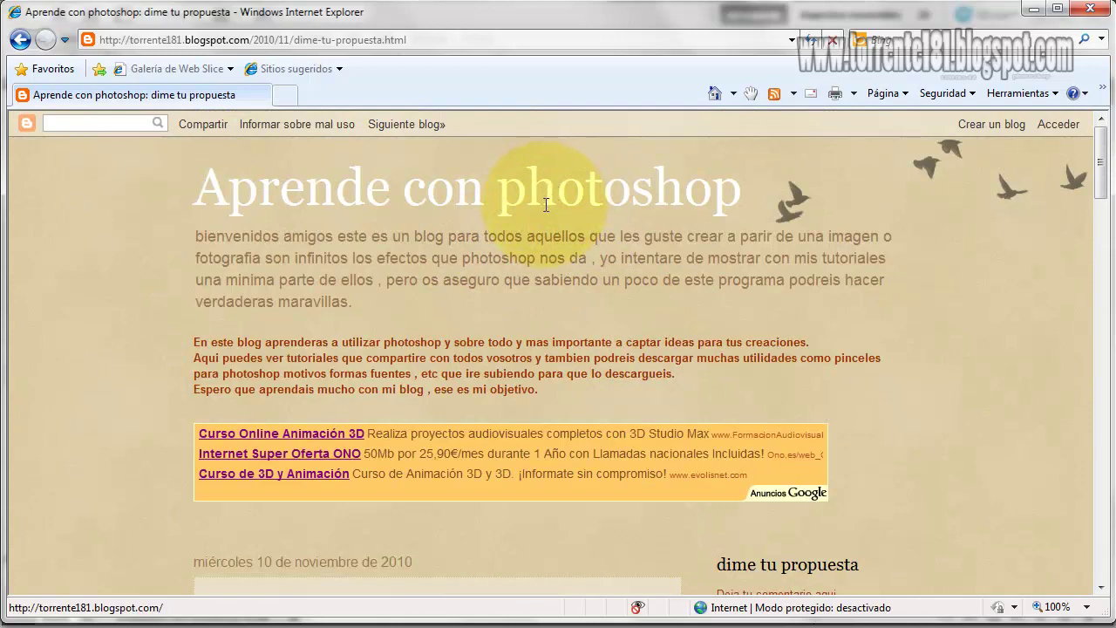
scroll(545, 203, down, 3)
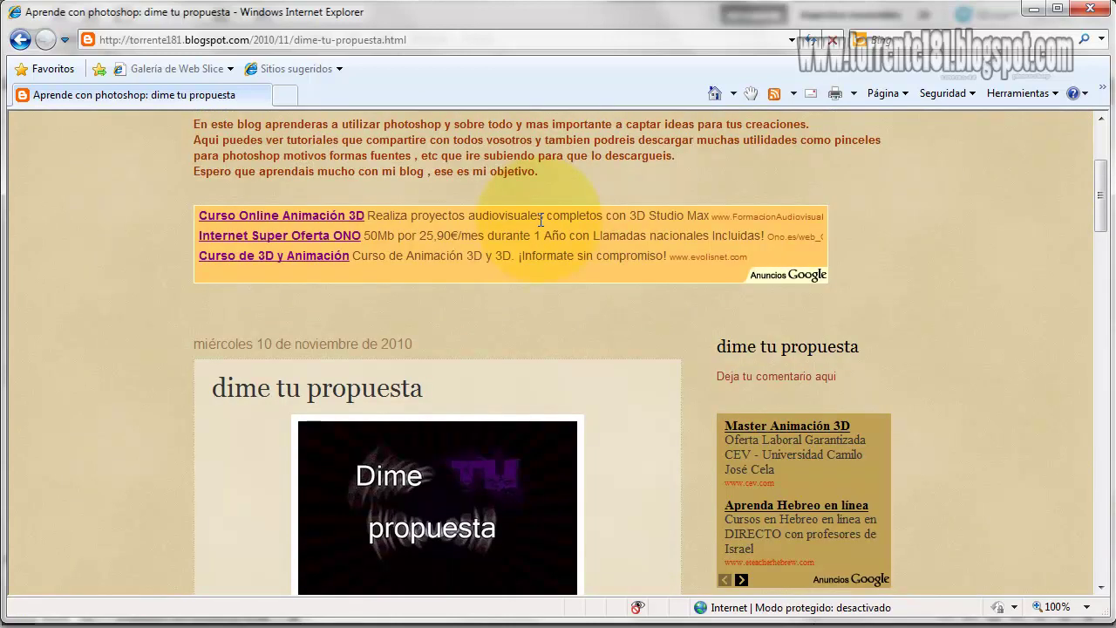